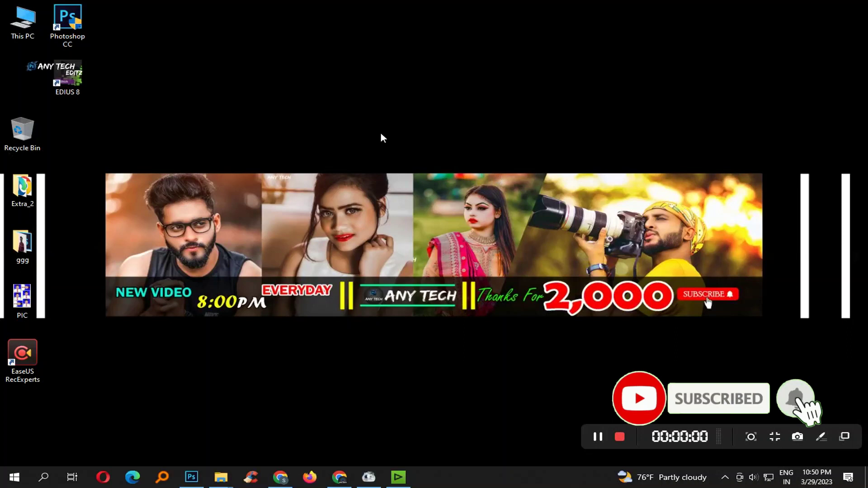
- Refresh the Windows desktop twice and bring Photoshop to the front from the taskbar
right_click(391, 131)
left_click(450, 165)
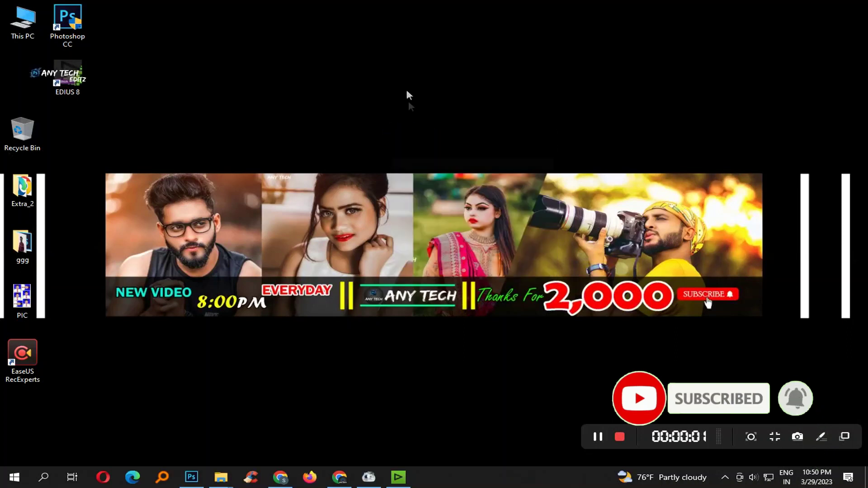
right_click(394, 56)
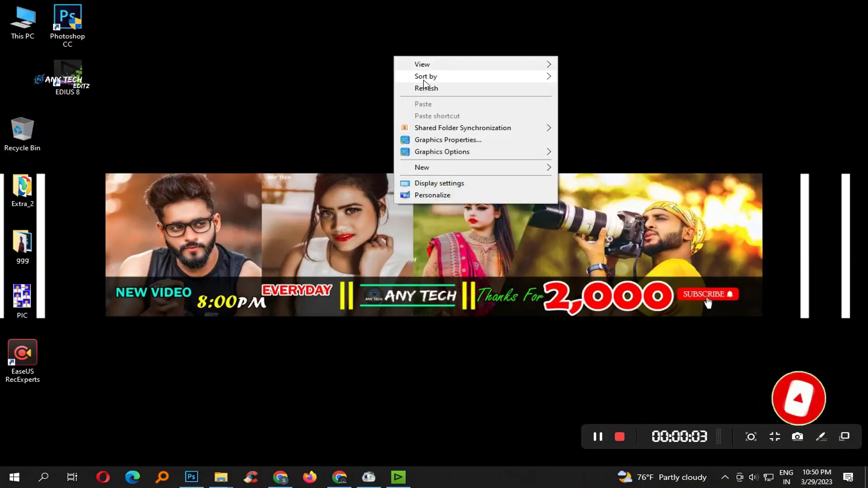
left_click(425, 89)
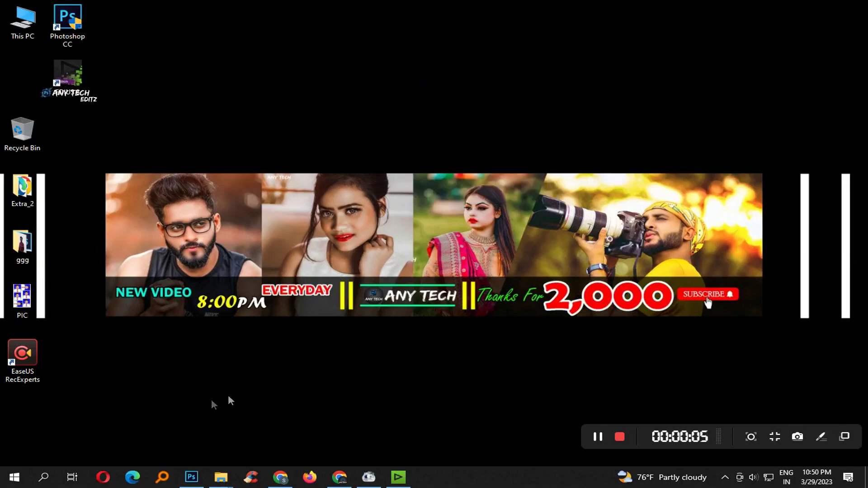
left_click(189, 477)
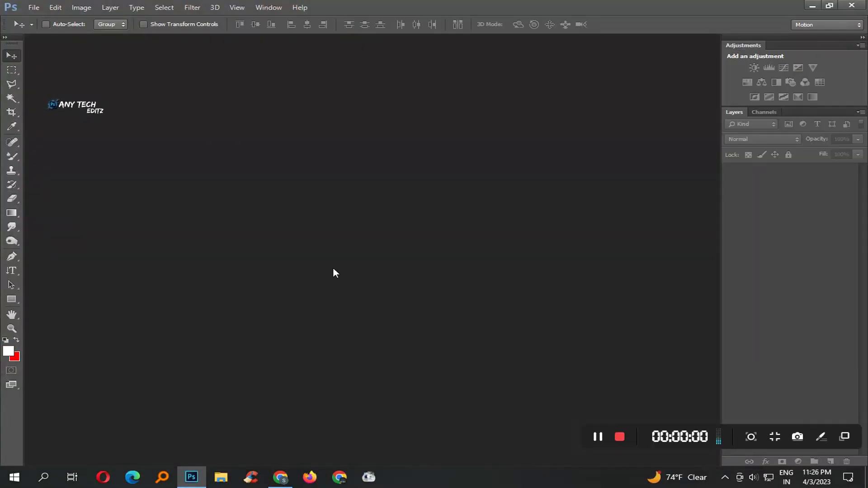
- Open DSC_0037 from the ggg folder, dock it as a tab, and zoom to 100% on the face
double_click(333, 269)
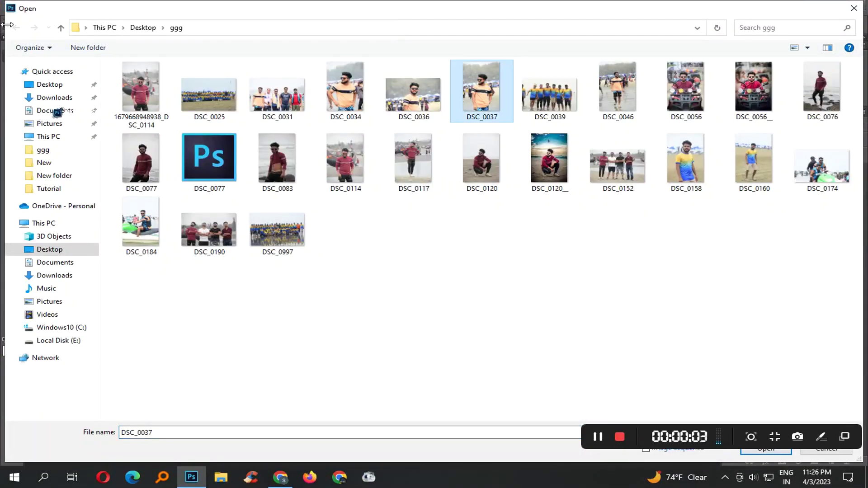
key("Return")
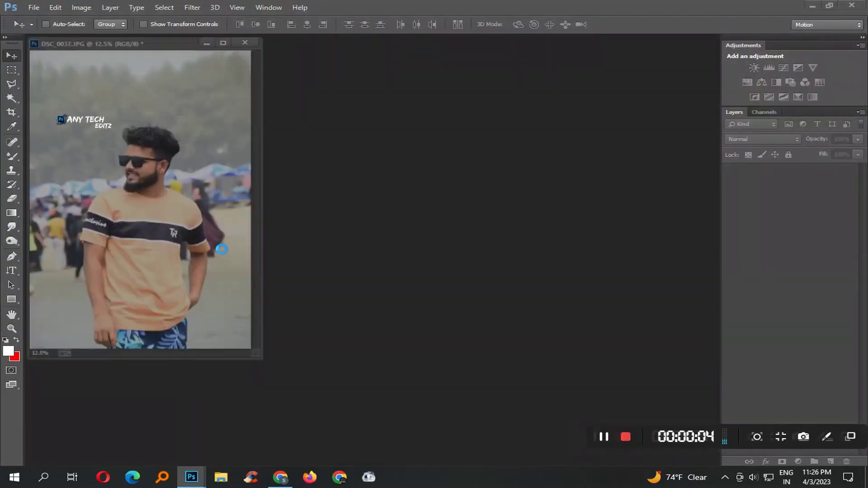
left_click_drag(125, 45, 285, 39)
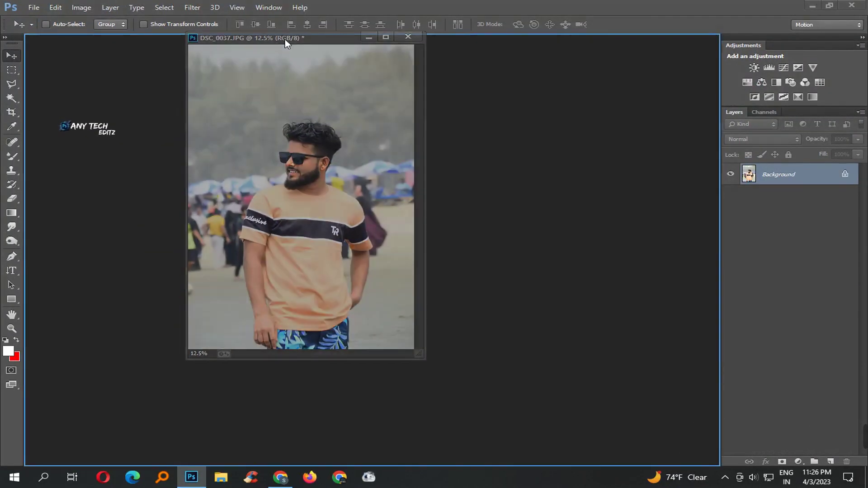
left_click(12, 327)
left_click(372, 206)
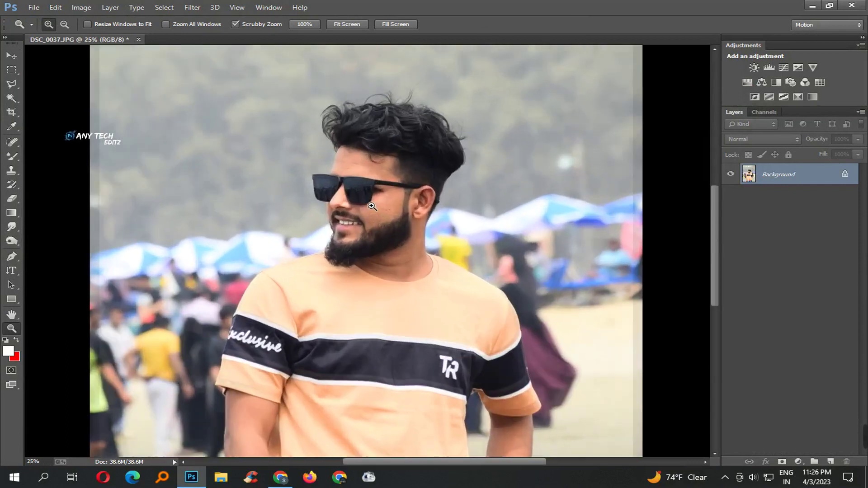
left_click_drag(371, 206, 391, 209)
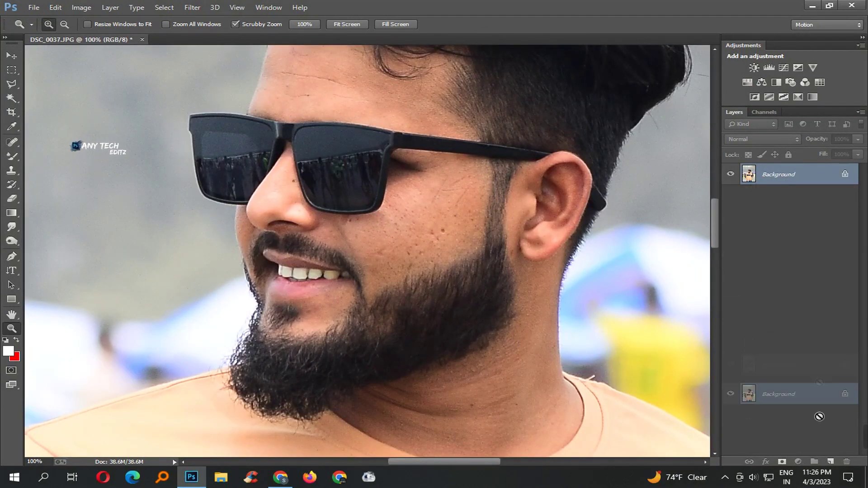
- Duplicate the Background layer as Background copy
left_click_drag(783, 181, 830, 462)
mouse_move(399, 272)
left_mouse_down()
mouse_move(399, 291)
mouse_move(438, 283)
left_mouse_up()
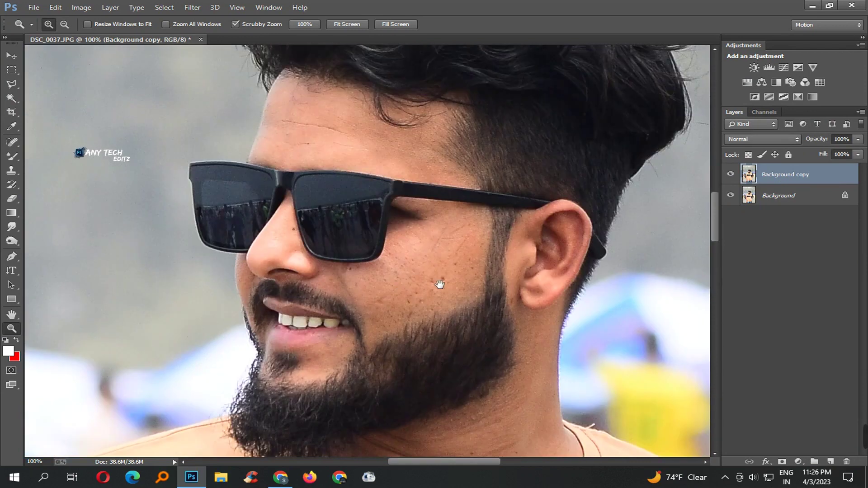
left_click(438, 282)
- With a size-20 Spot Healing Brush, heal the dark mole and spots across the cheek
left_click(10, 143)
left_click(74, 140)
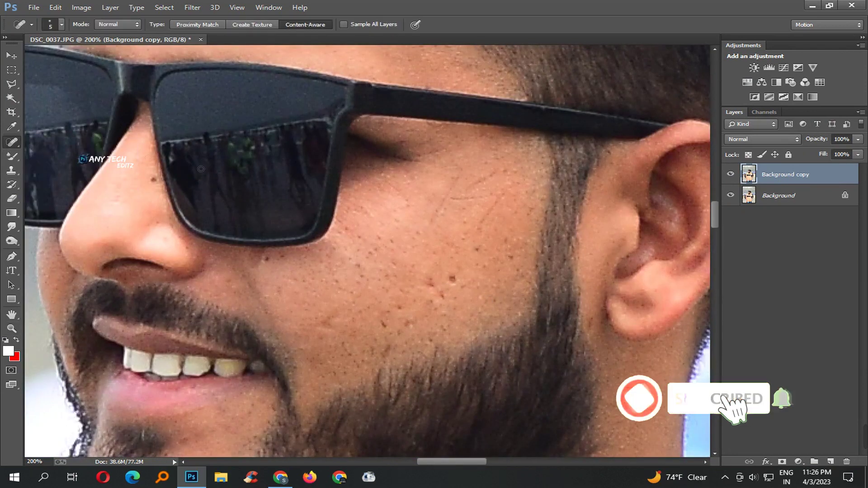
key("bracketright")
key("bracketright")
key("bracketright")
left_click(451, 280)
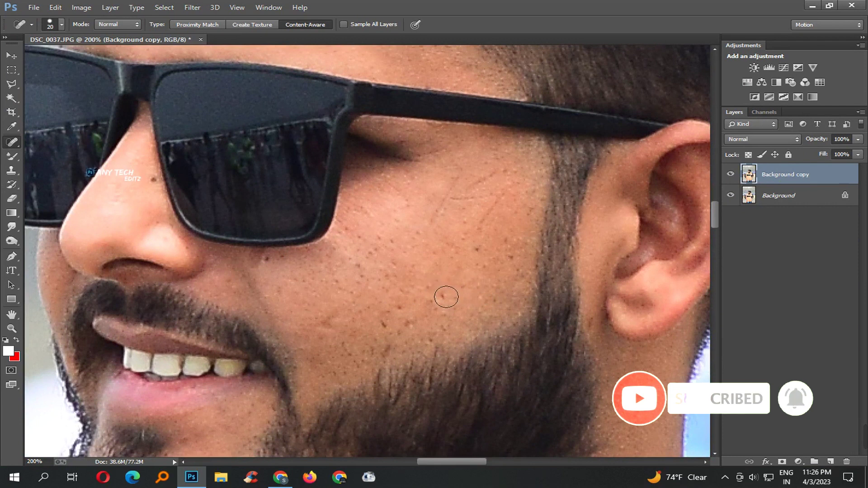
left_click(434, 298)
left_click_drag(451, 291, 464, 304)
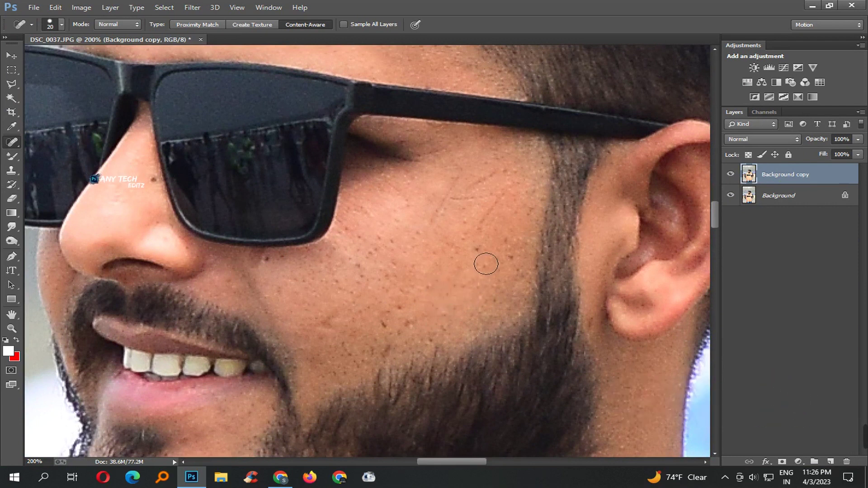
left_click_drag(477, 252, 477, 252)
left_click(484, 216)
left_click_drag(467, 201, 466, 204)
left_click(438, 199)
left_click(484, 175)
left_click(483, 240)
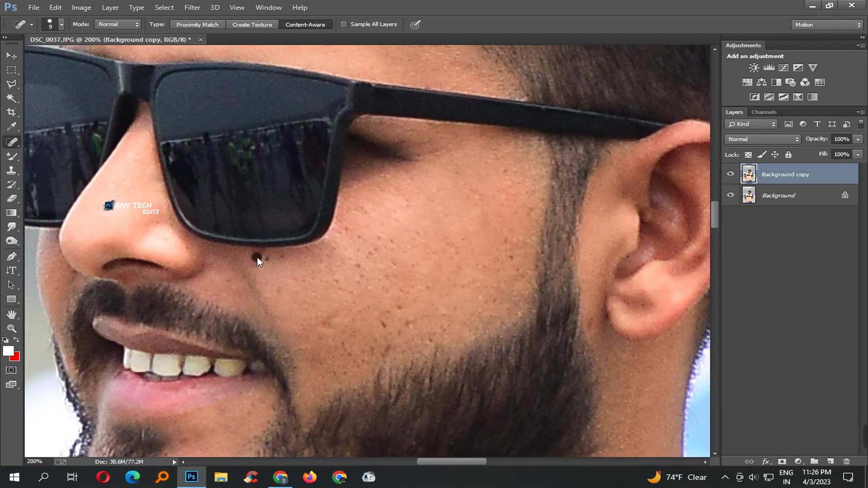
- At brush size 15, heal the lower cheek, beard-line and forehead blemishes
key("]")
left_click(378, 320)
left_click(418, 316)
left_click(393, 337)
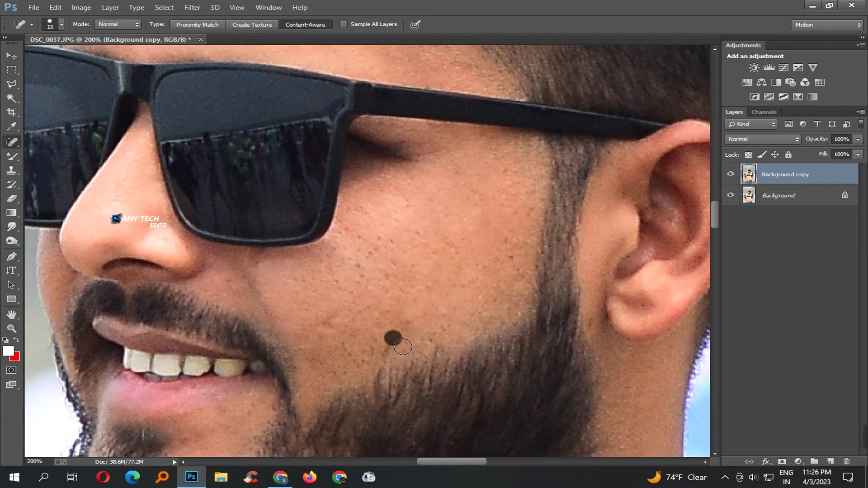
left_click(333, 323)
scroll(333, 349, "down", 5)
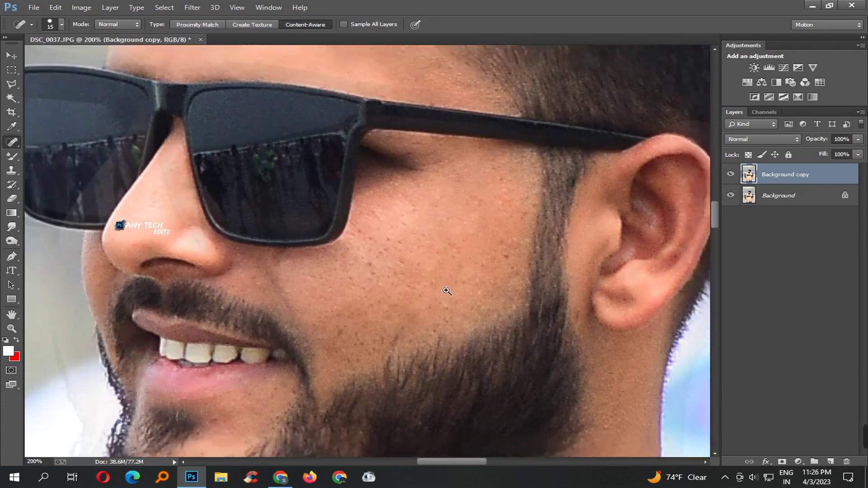
scroll(383, 208, "up", 4)
left_click_drag(375, 180, 353, 180)
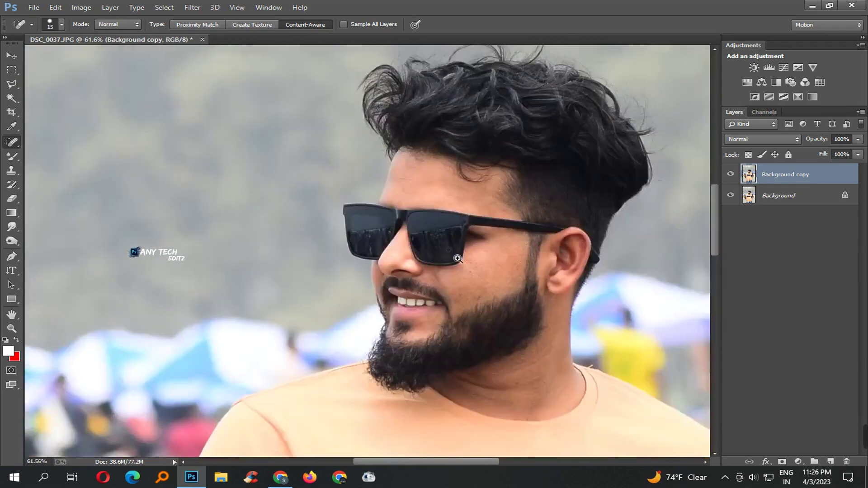
- Save the file as DSC_0037.psd and smooth the cheek skin with the Mixer Brush
key("ctrl+shift+s")
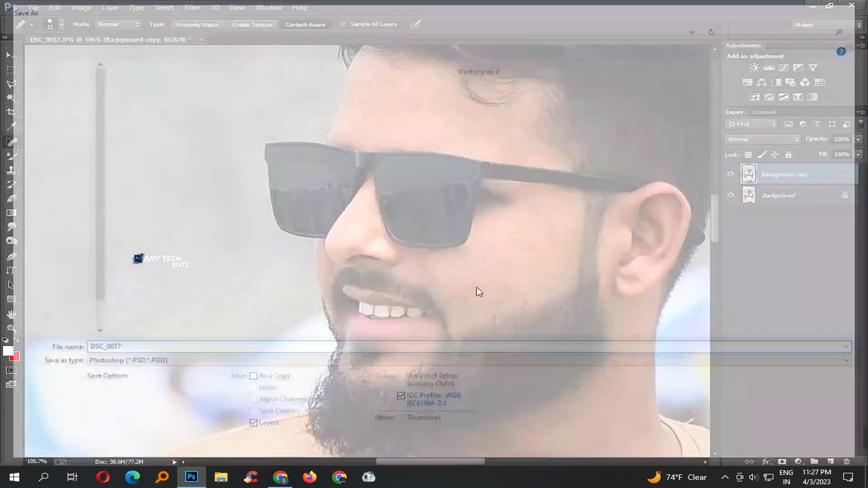
key("Return")
right_click(11, 156)
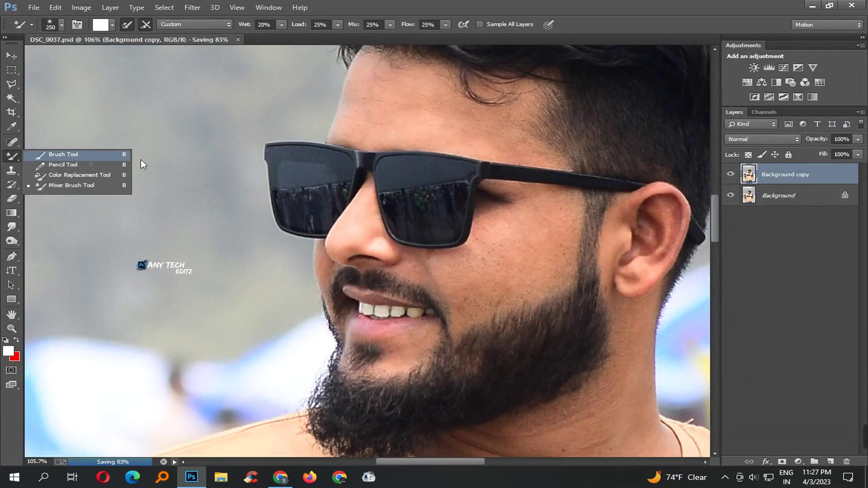
left_click(97, 183)
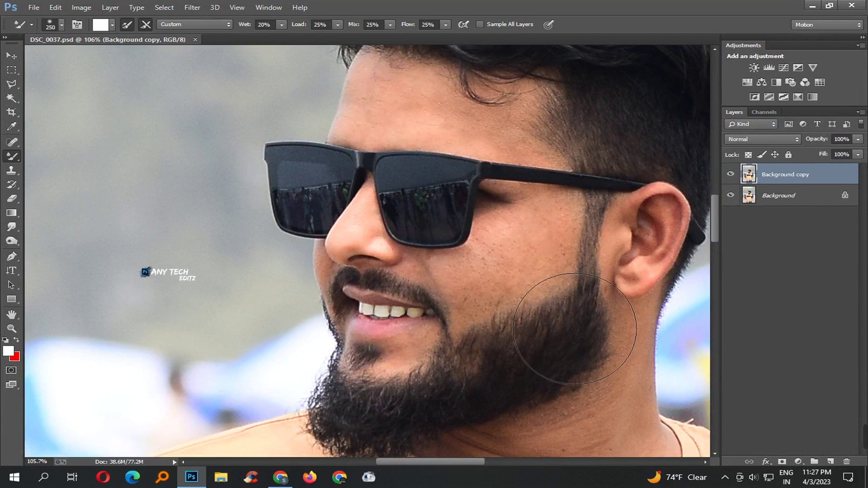
left_click(499, 267, "alt")
key("bracketleft")
key("bracketleft")
key("bracketleft")
mouse_move(533, 311)
left_mouse_down()
mouse_move(526, 275)
mouse_move(507, 292)
left_mouse_up()
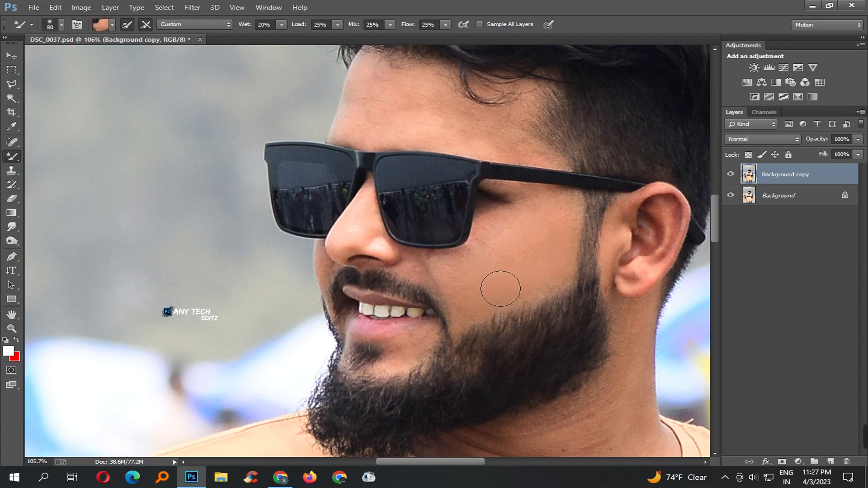
- Enlarge the Mixer Brush to 125, smooth the forehead skin, and save progress
key("bracketright")
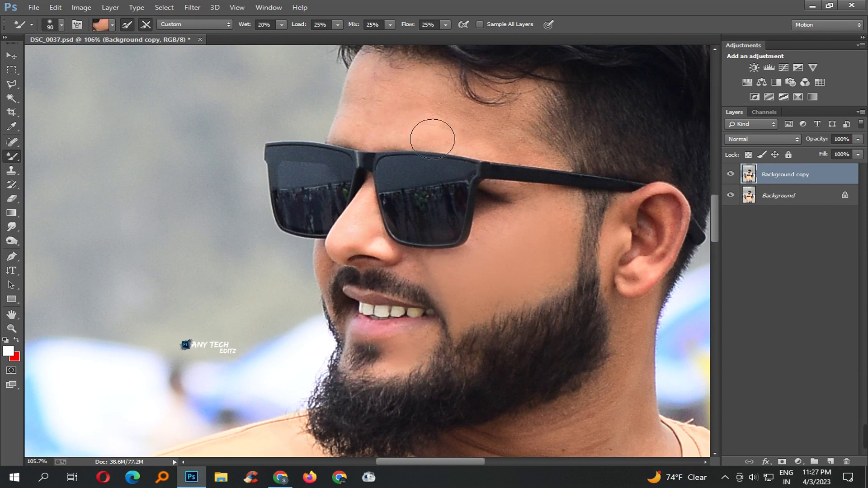
key("bracketright")
key("bracketright")
mouse_move(498, 146)
left_mouse_down()
mouse_move(393, 139)
mouse_move(533, 138)
left_mouse_up()
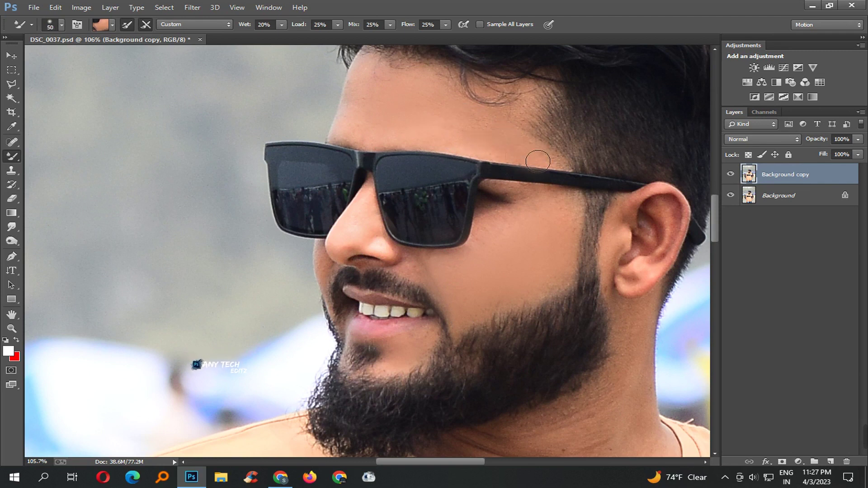
scroll(497, 163, "down", 4)
scroll(529, 267, "up", 3)
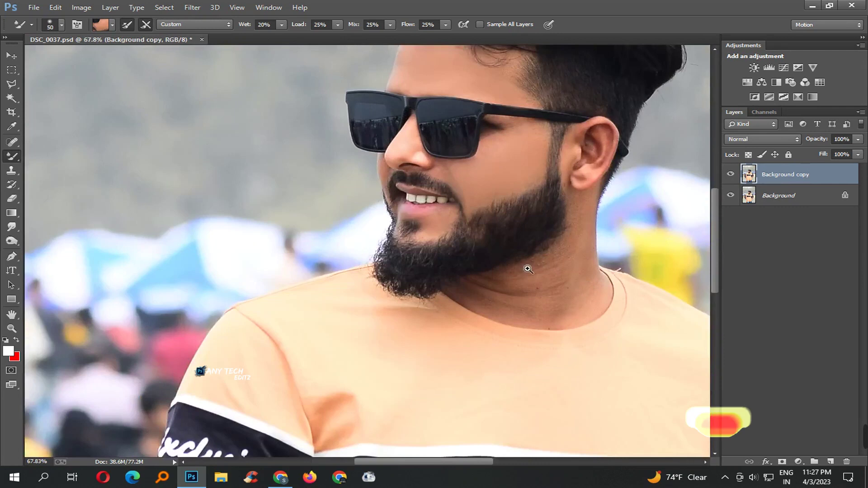
scroll(536, 283, "up", 1)
key("ctrl+s")
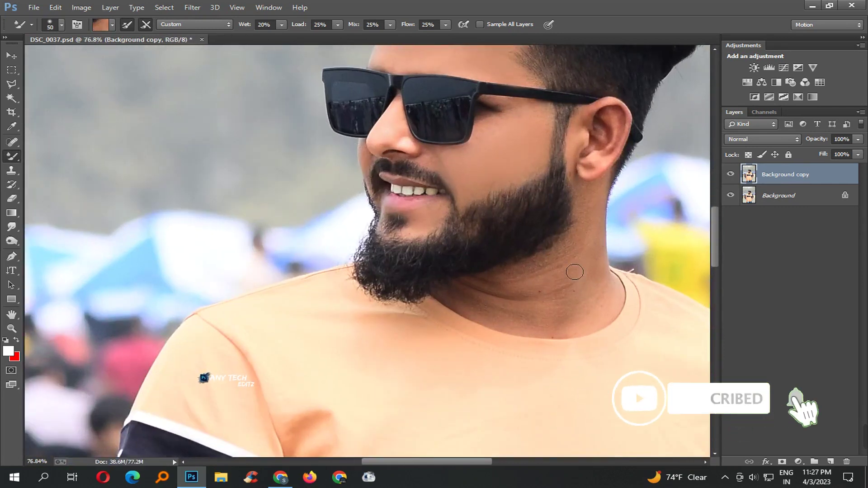
key("bracketright")
key("bracketright")
key("bracketright")
key("bracketright")
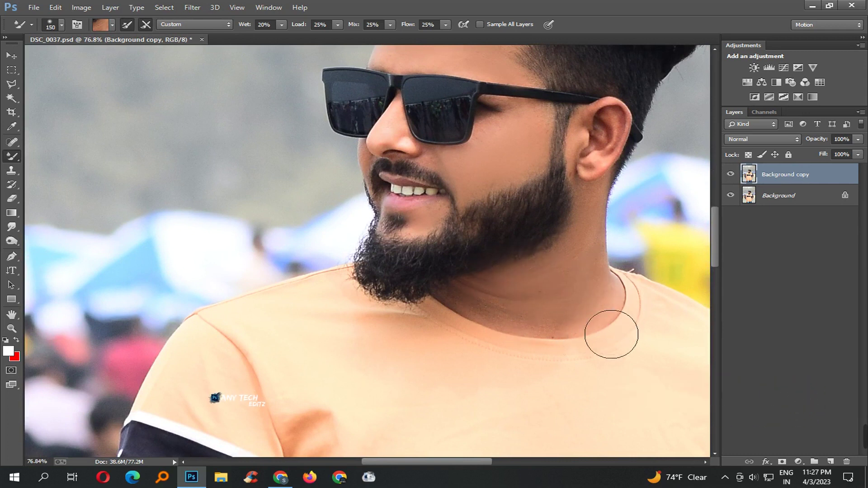
- Save, zoom back in on the face, and set the Mixer Brush to 45 near the sunglasses
left_click_drag(605, 268, 524, 233)
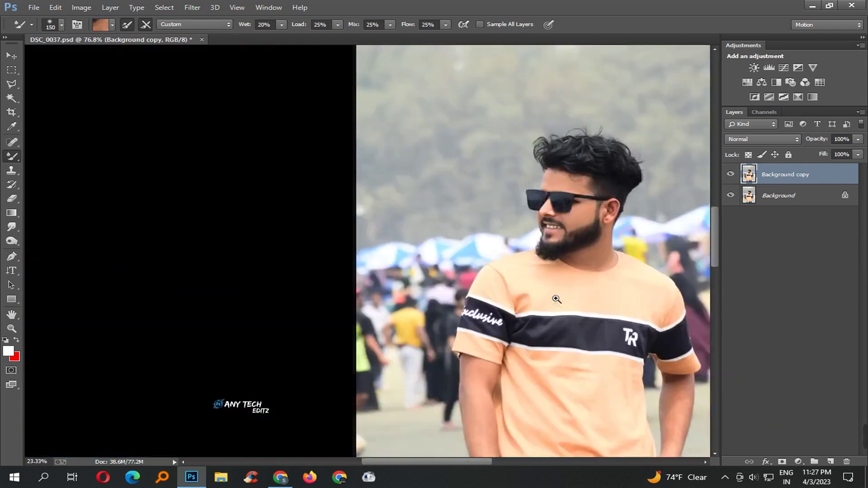
key("ctrl+s")
left_click_drag(340, 220, 385, 283)
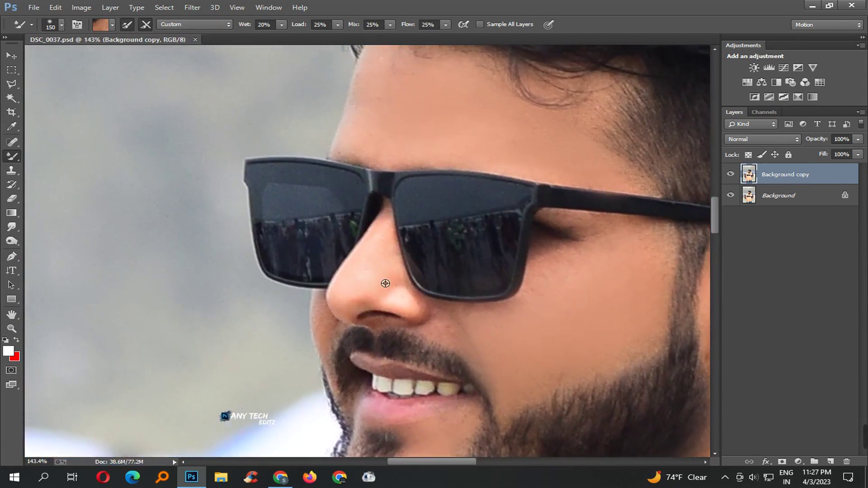
left_click(385, 283, "alt")
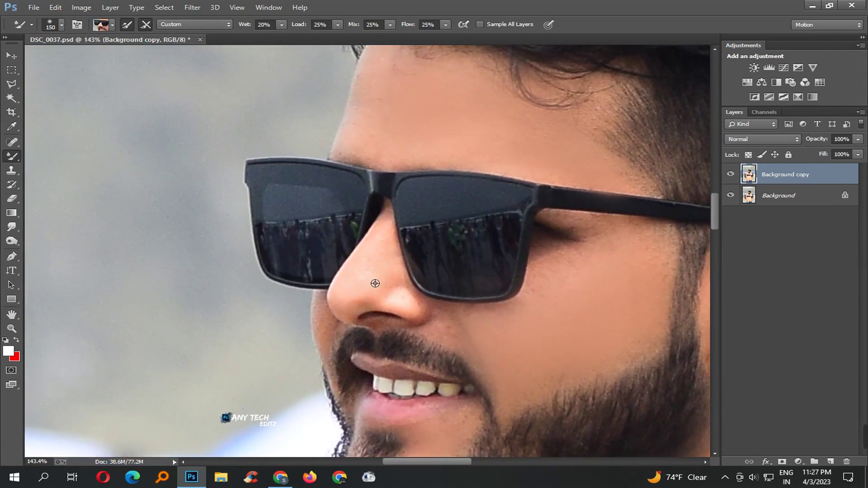
left_click_drag(435, 324, 396, 301)
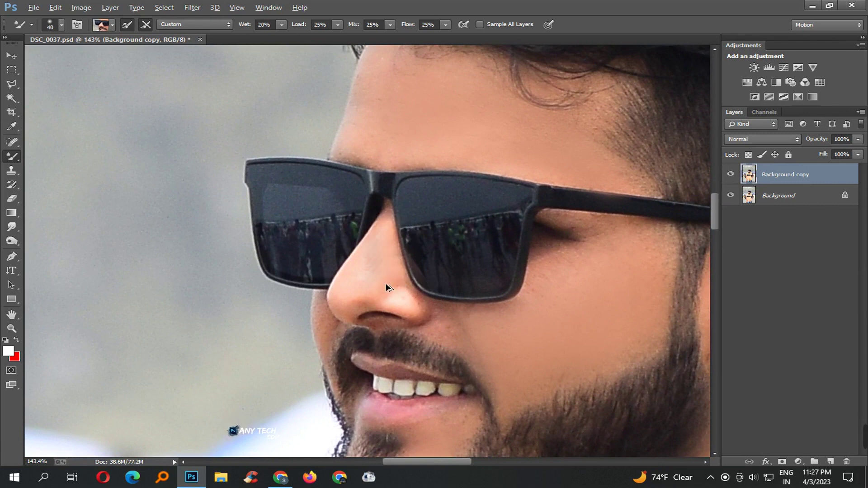
- Sample the nose skin tone, blend the skin around the nose, and save the document
left_click(386, 281, "alt")
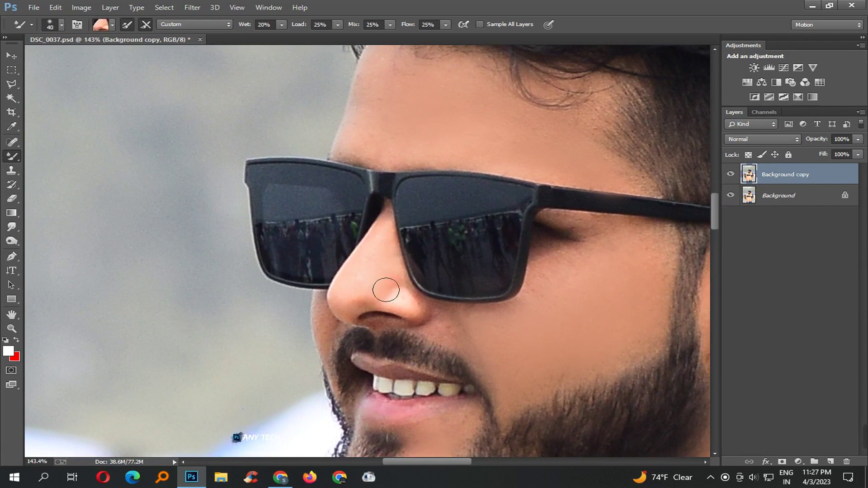
scroll(383, 300, "down", 5)
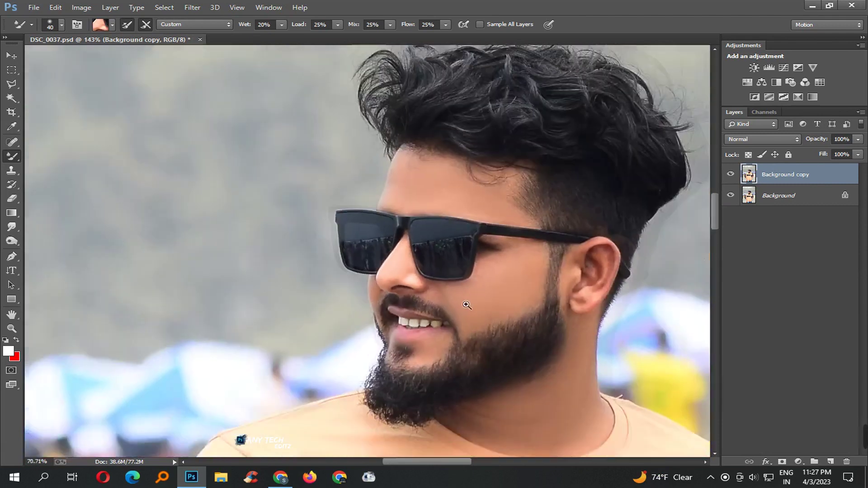
scroll(470, 306, "down", 5)
key("ctrl+s")
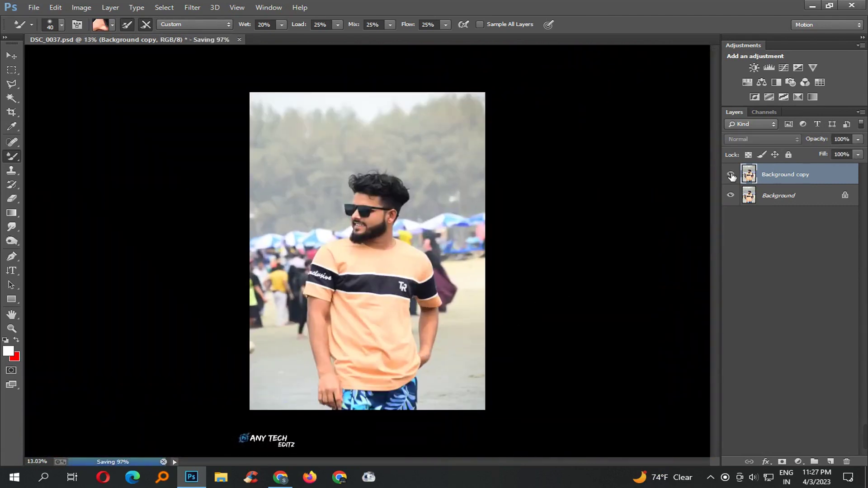
scroll(486, 248, "up", 4)
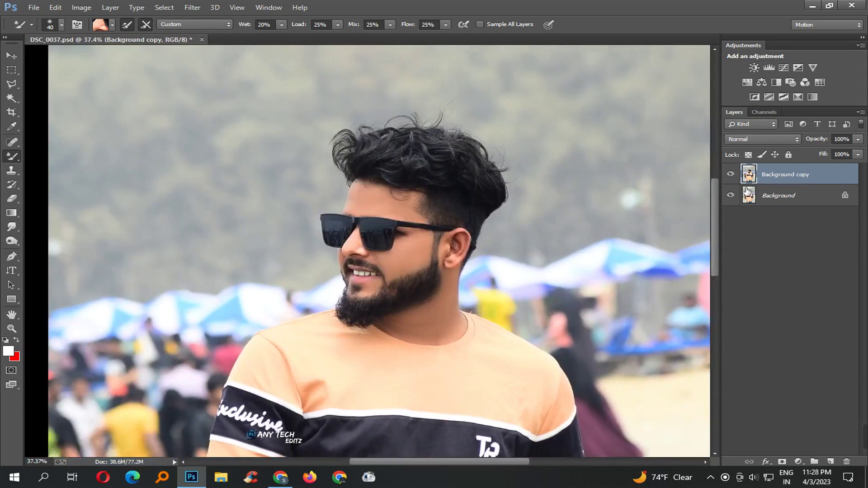
key("ctrl+s")
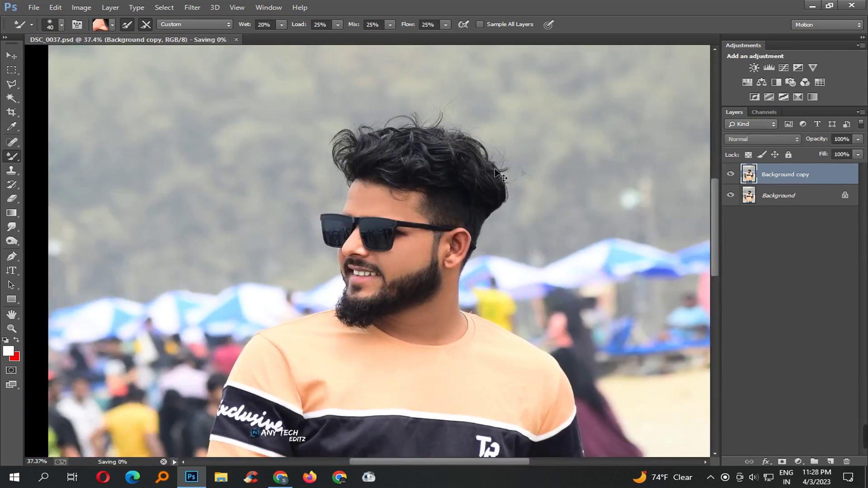
left_click(192, 7)
- In the Camera Raw Filter, raise Exposure to +0.35 and set Orange luminance to +10
left_click(258, 66)
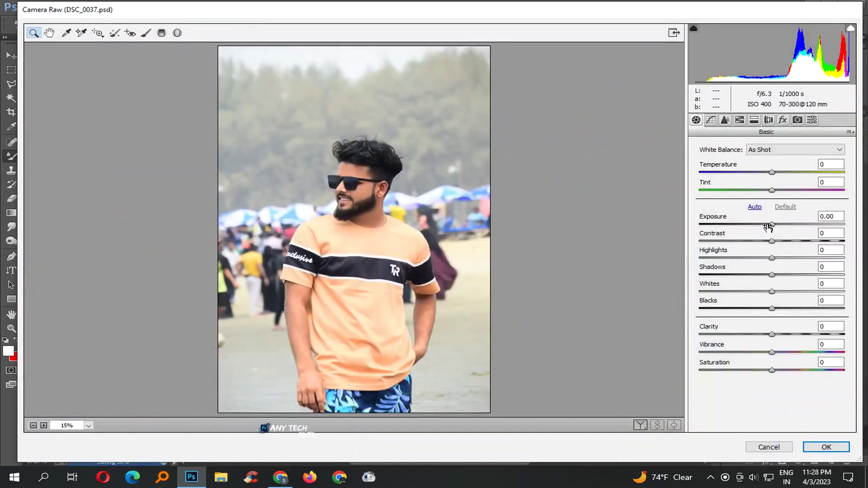
mouse_move(768, 227)
left_mouse_down()
mouse_move(785, 228)
mouse_move(802, 244)
mouse_move(740, 262)
mouse_move(785, 273)
mouse_move(793, 292)
left_mouse_up()
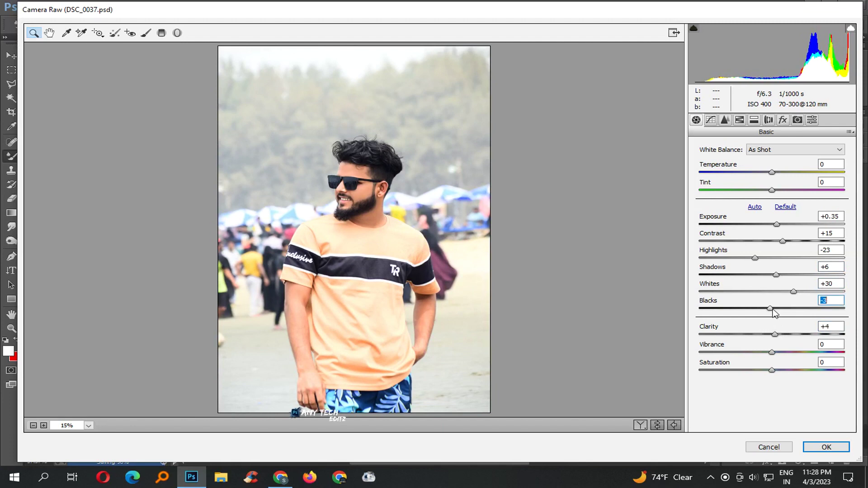
left_click(753, 119)
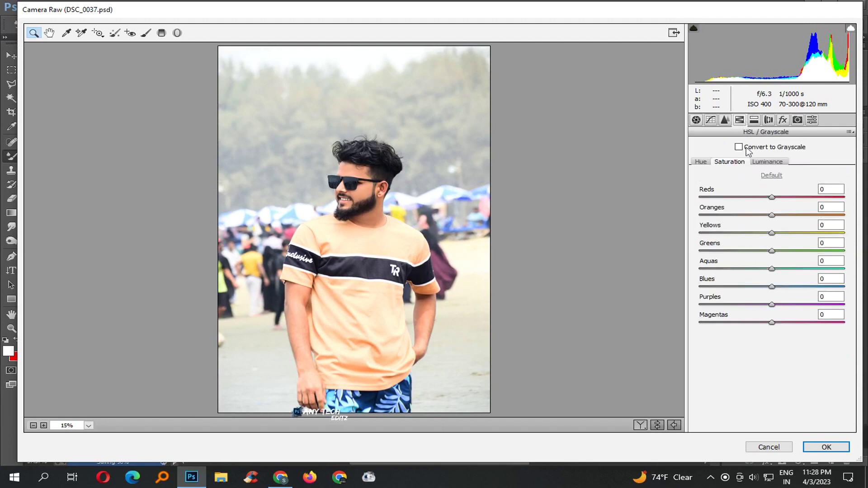
left_click(771, 163)
left_click_drag(771, 215, 769, 221)
- Set the Blue Primary hue to 0 and saturation to +8, then apply the Camera Raw edits
left_click(797, 120)
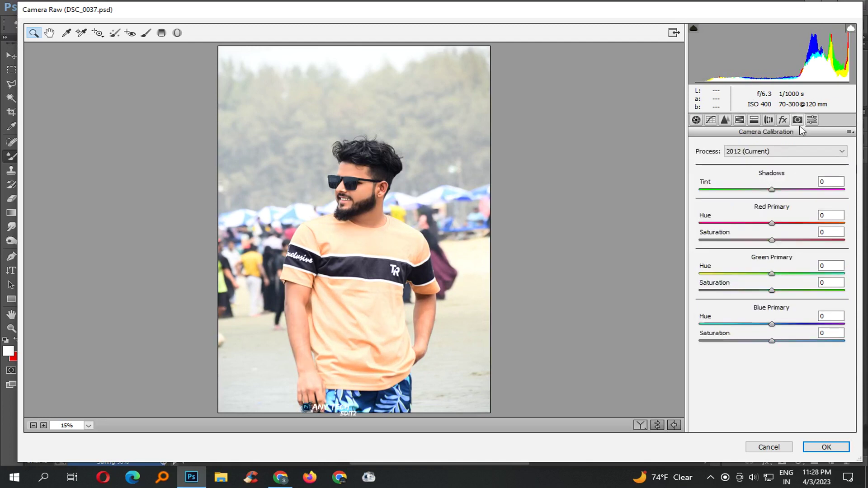
mouse_move(772, 340)
left_mouse_down()
mouse_move(789, 341)
mouse_move(795, 325)
mouse_move(746, 325)
left_mouse_up()
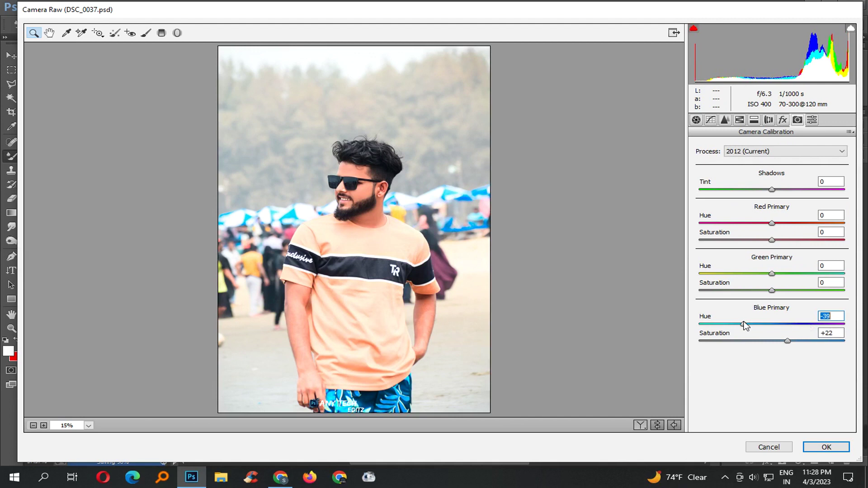
double_click(744, 324)
left_click_drag(794, 344, 785, 343)
key("Return")
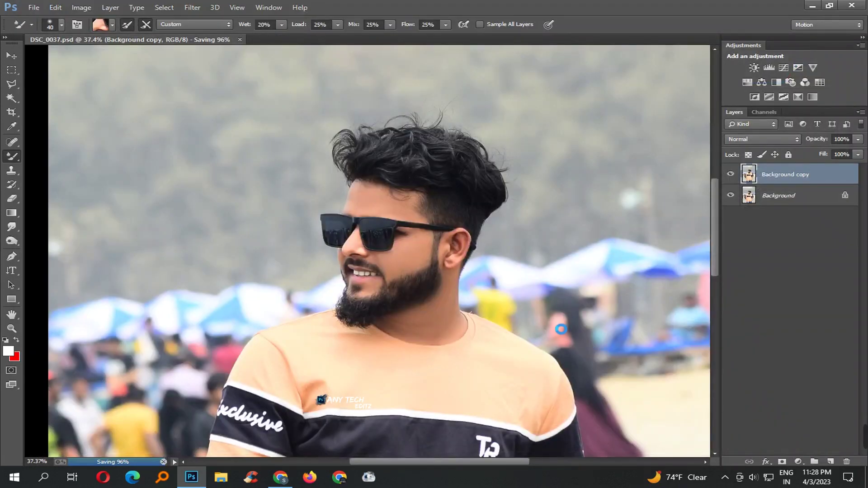
- Save, then Quick Select the man's hair, face, chin and beard
scroll(381, 243, "down", 5)
scroll(381, 243, "up", 3)
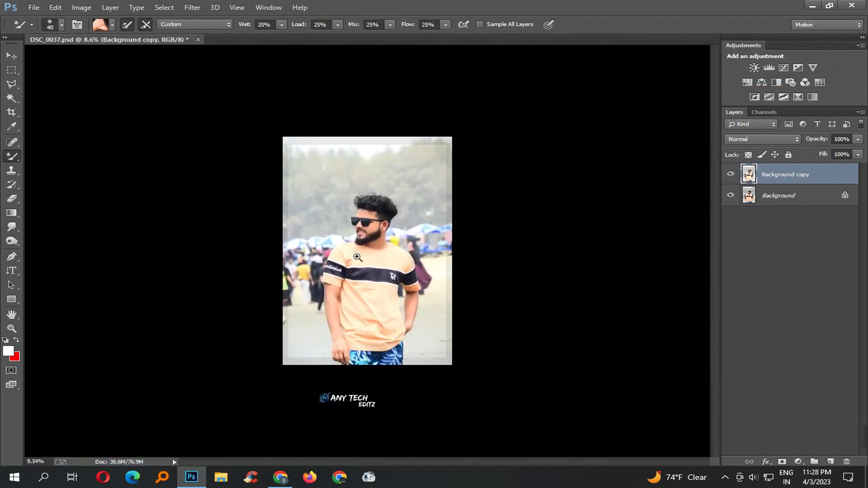
key("ctrl+s")
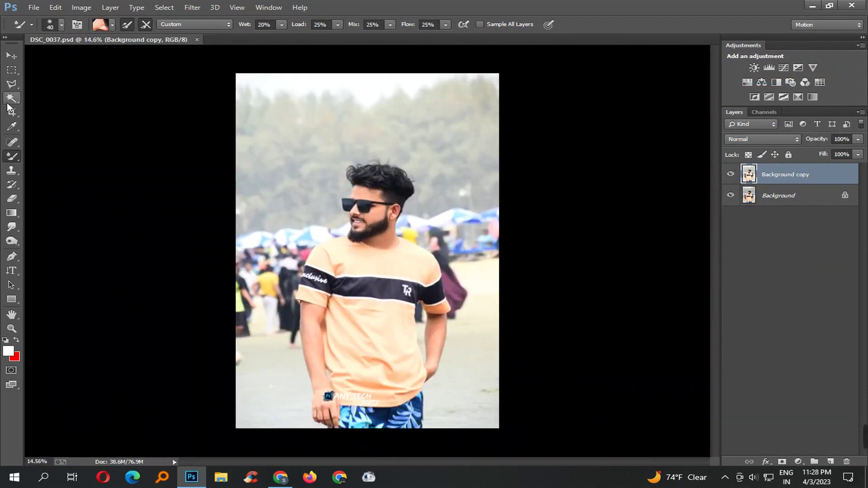
right_click(13, 97)
left_click(68, 97)
scroll(379, 186, "up", 2)
scroll(379, 186, "up", 3)
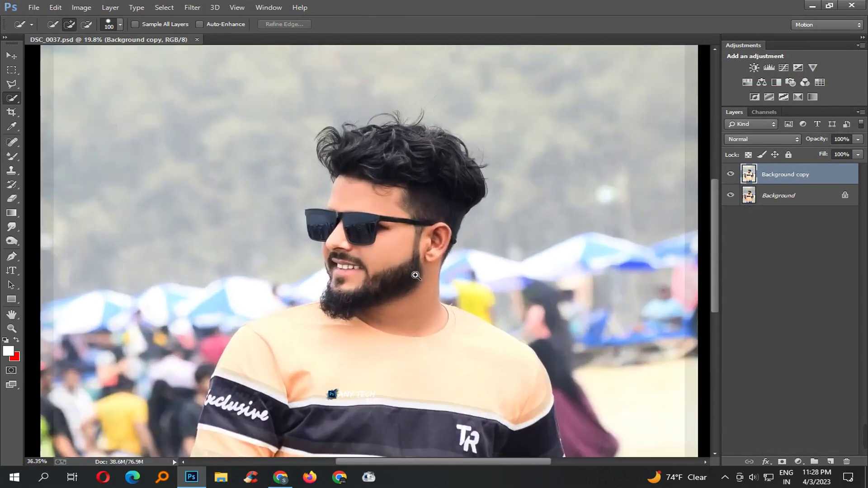
scroll(378, 186, "up", 1)
left_click_drag(370, 159, 439, 156)
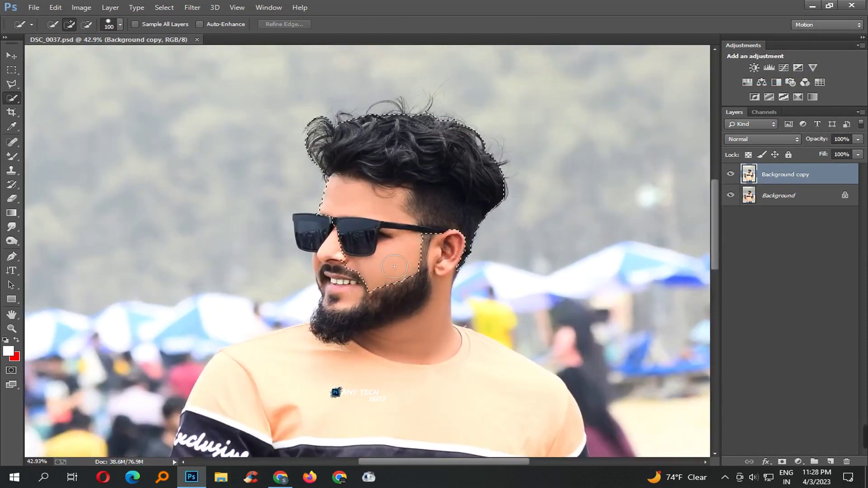
left_click_drag(352, 256, 361, 277)
left_click_drag(363, 316, 348, 271)
- Extend the Quick Selection down the man's shirt and into his shorts
key("ctrl+d")
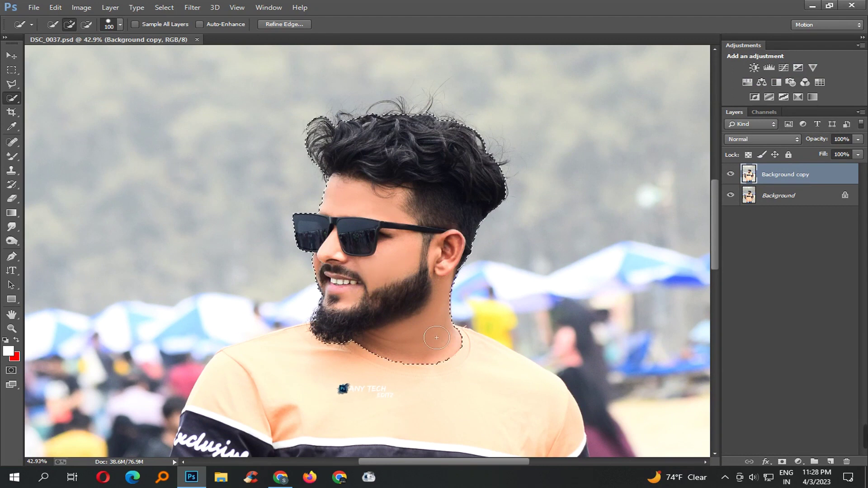
scroll(411, 348, "down", 1)
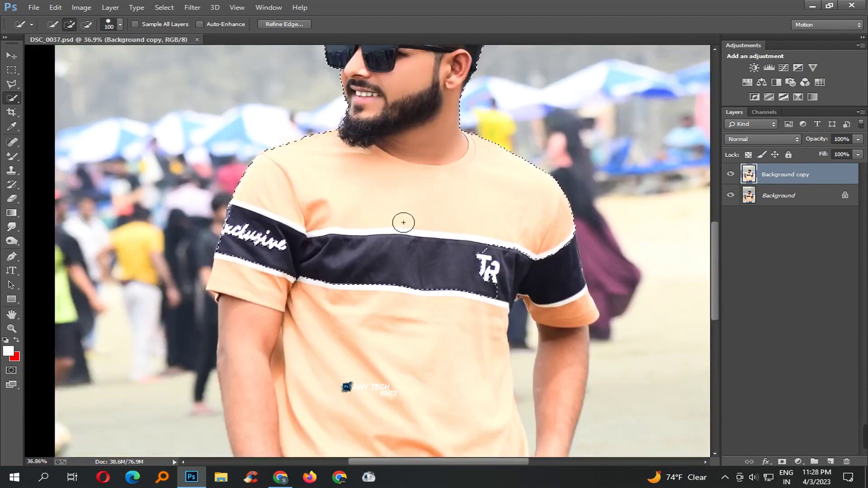
left_click_drag(387, 276, 479, 344)
scroll(479, 344, "down", 1)
scroll(429, 316, "down", 3)
mouse_move(420, 317)
left_mouse_down()
mouse_move(377, 346)
mouse_move(300, 118)
left_mouse_up()
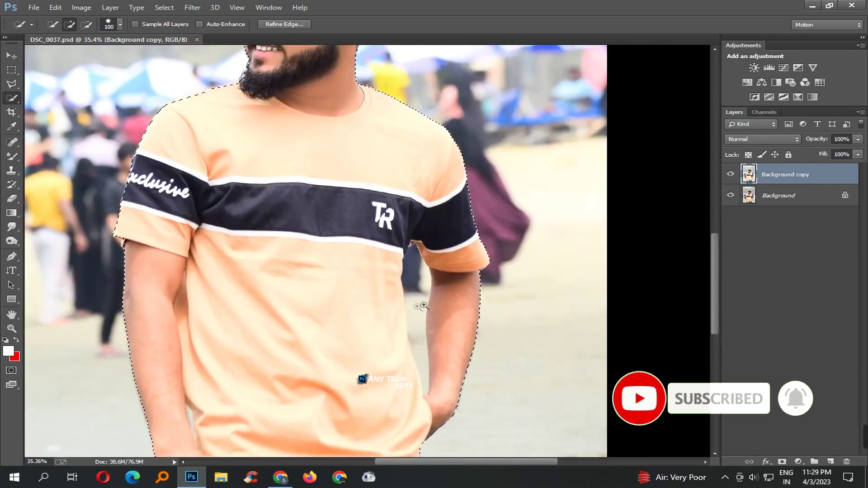
- Remove the gap between arm and torso from the selection and feather it 0.1 px
key("bracketleft")
key("bracketleft")
key("bracketleft")
mouse_move(422, 306)
left_mouse_down()
mouse_move(448, 307)
mouse_move(438, 371)
left_mouse_up()
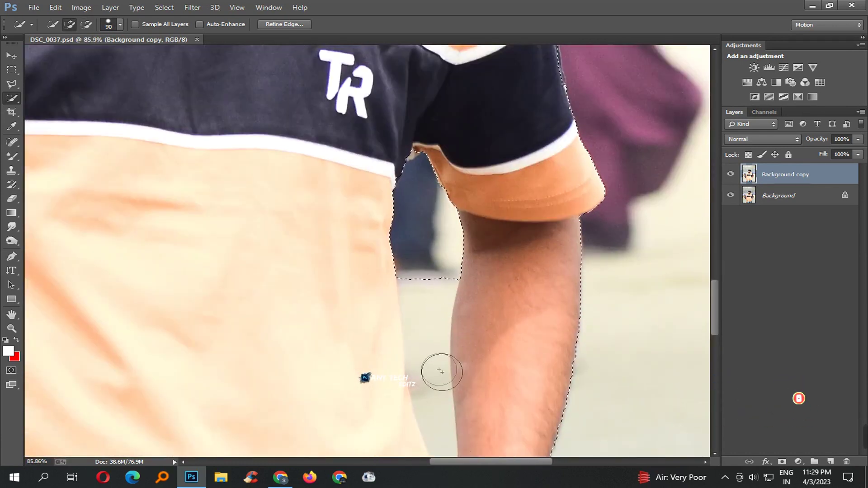
scroll(430, 253, "down", 2)
key("bracketleft")
key("bracketleft")
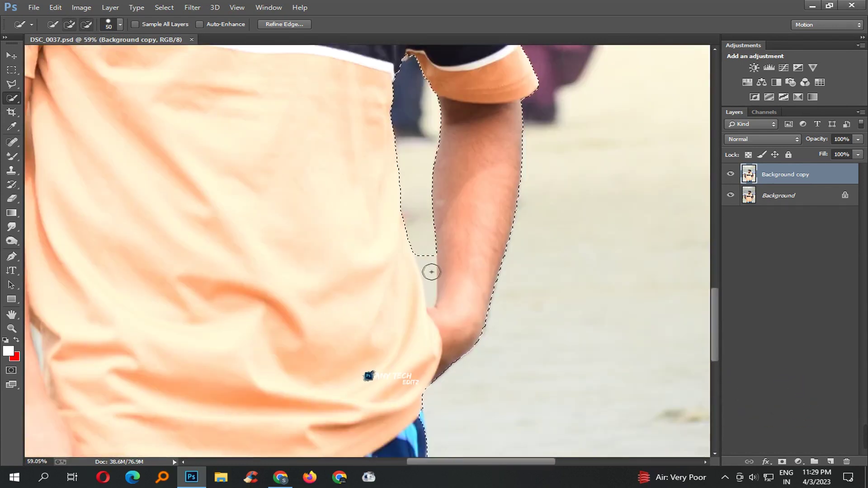
key("bracketleft")
scroll(429, 281, "down", 2)
scroll(407, 271, "down", 2)
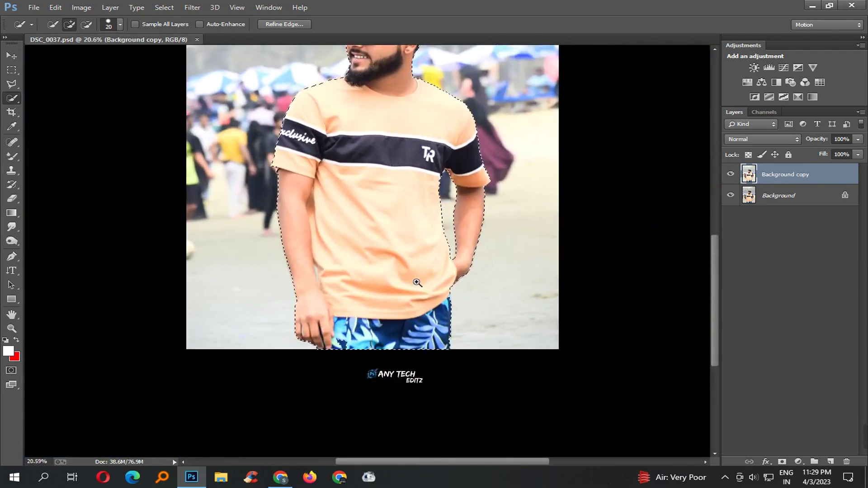
scroll(370, 284, "up", 3)
scroll(387, 321, "down", 3)
key("shift+F6")
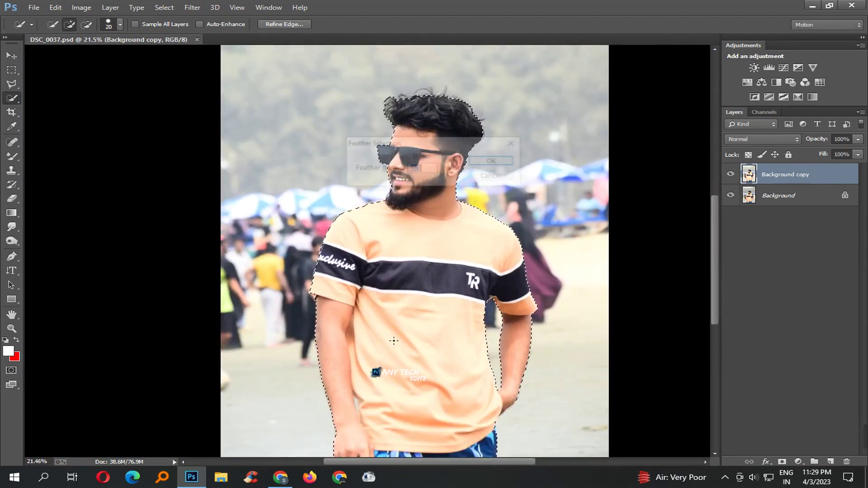
key("Return")
- In Refine Edge, brush along the hair's left, top and right edges, stray strands and neck
left_click(272, 25)
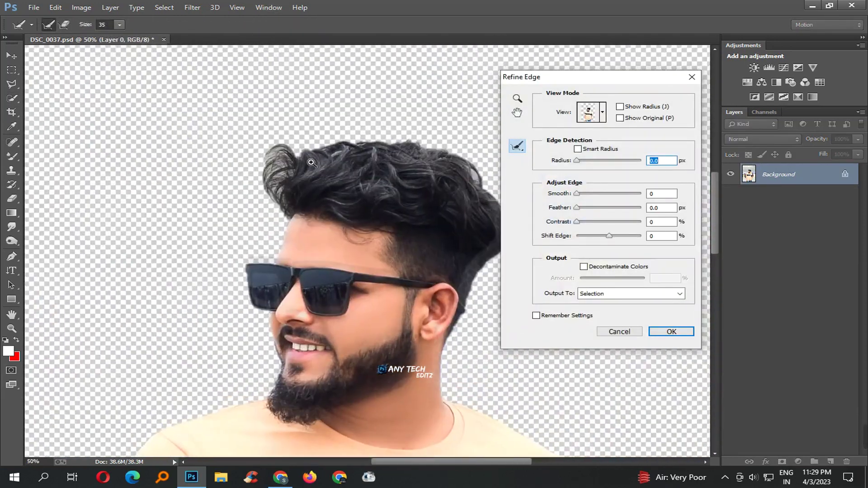
left_click_drag(312, 162, 324, 182)
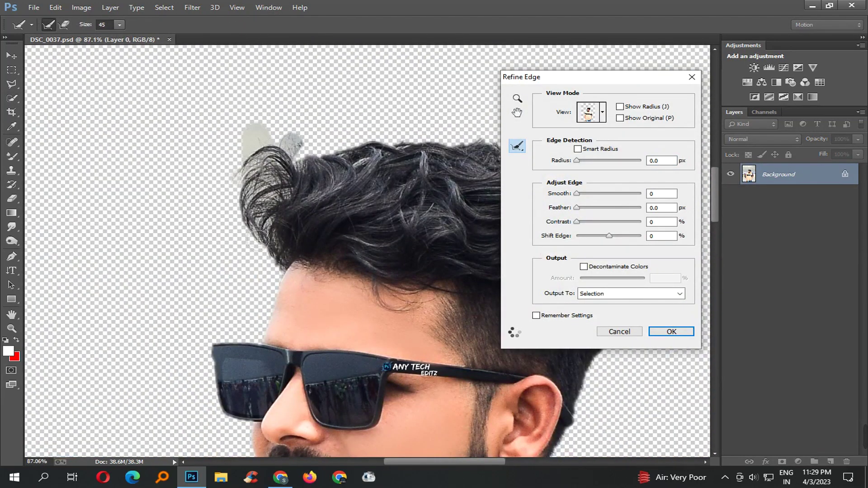
left_click_drag(257, 240, 294, 279)
left_click_drag(294, 167, 352, 160)
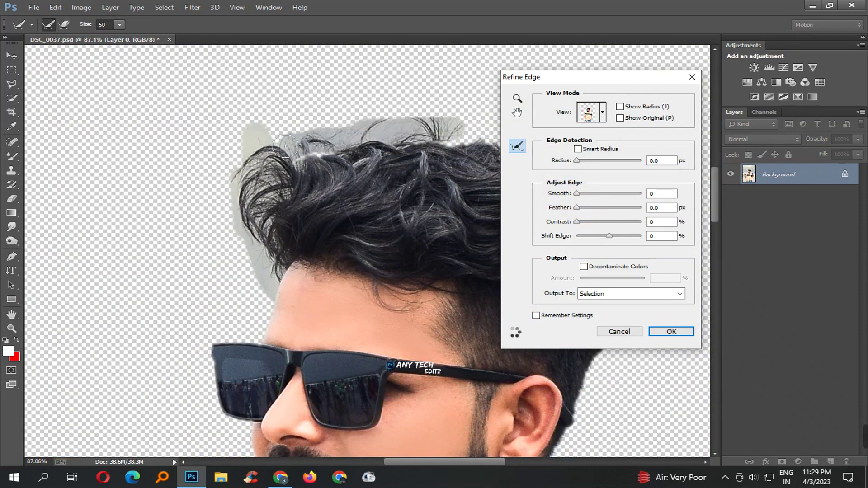
left_click_drag(427, 129, 411, 110)
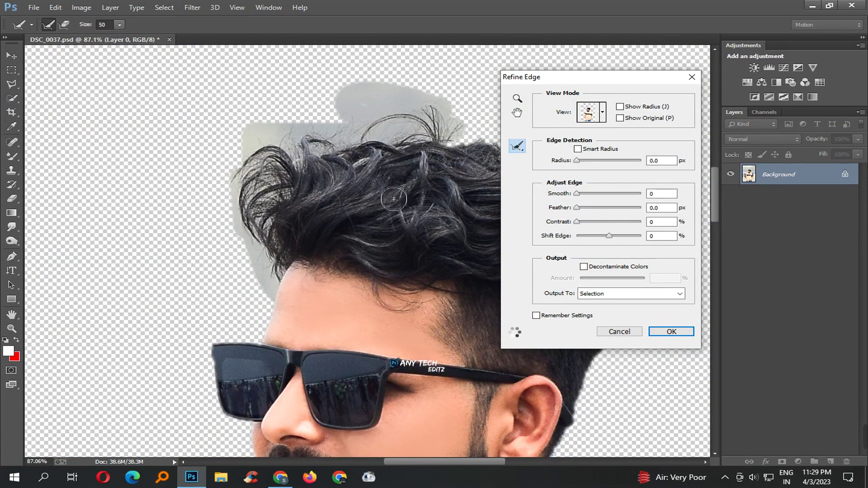
left_click_drag(411, 189, 237, 196)
left_click_drag(335, 154, 396, 169)
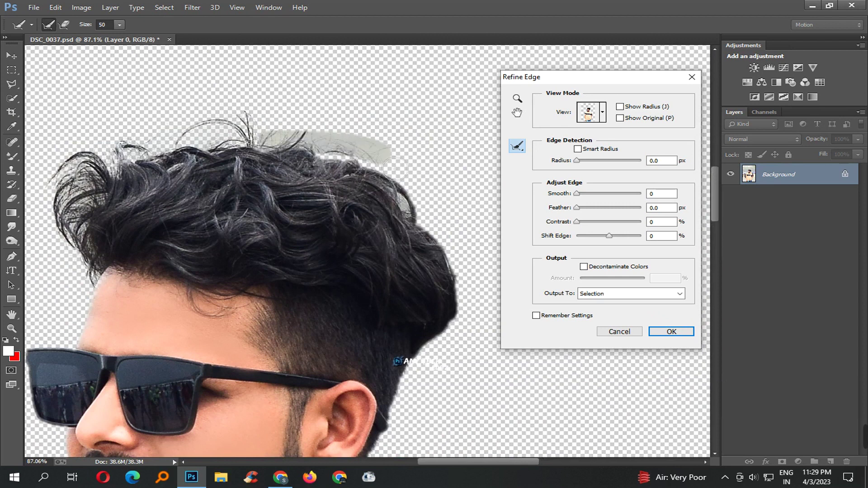
left_click_drag(441, 234, 470, 338)
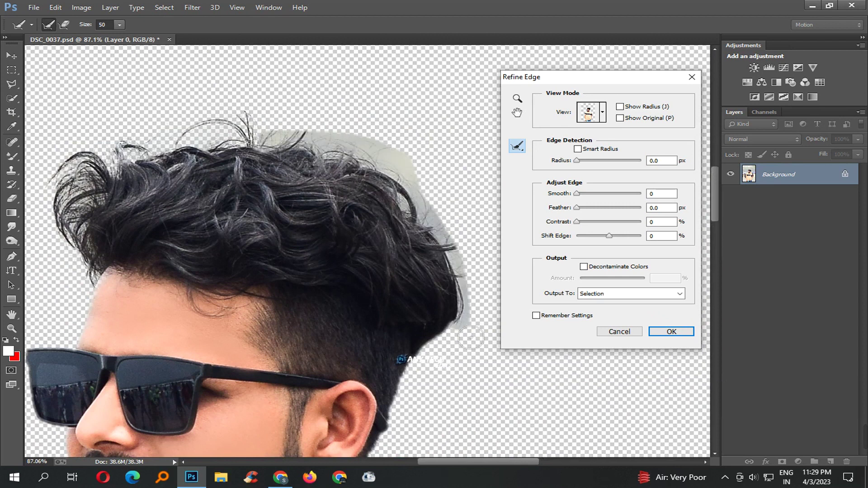
left_click_drag(417, 408, 394, 458)
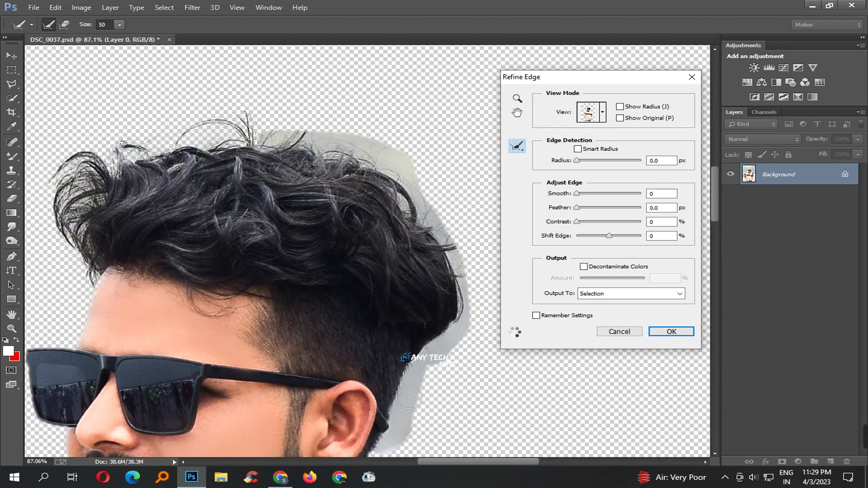
- Apply the refined edge, feather the selection 2 px, and copy the man to Layer 1
scroll(402, 344, "down", 3)
scroll(303, 218, "up", 2)
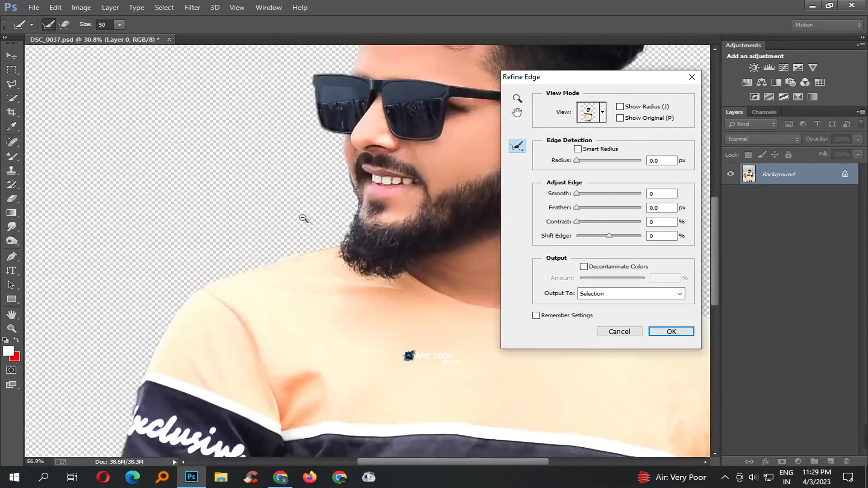
scroll(303, 219, "up", 2)
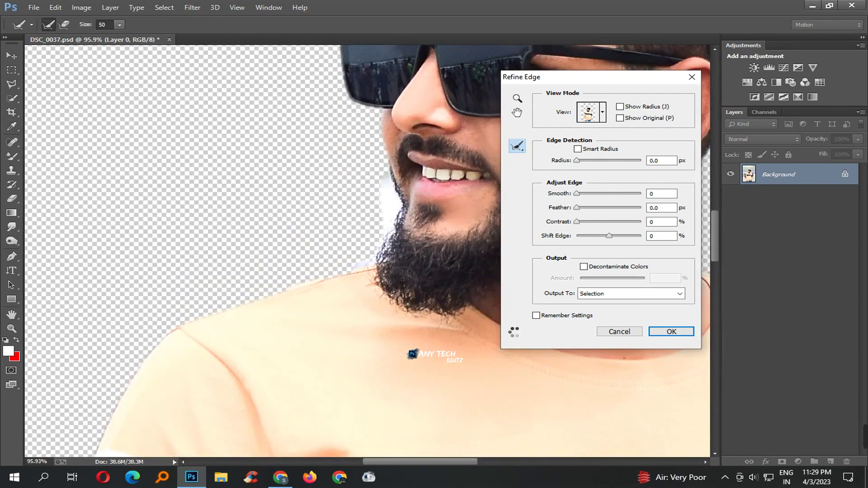
scroll(401, 280, "down", 3)
scroll(387, 97, "down", 3)
scroll(373, 231, "down", 3)
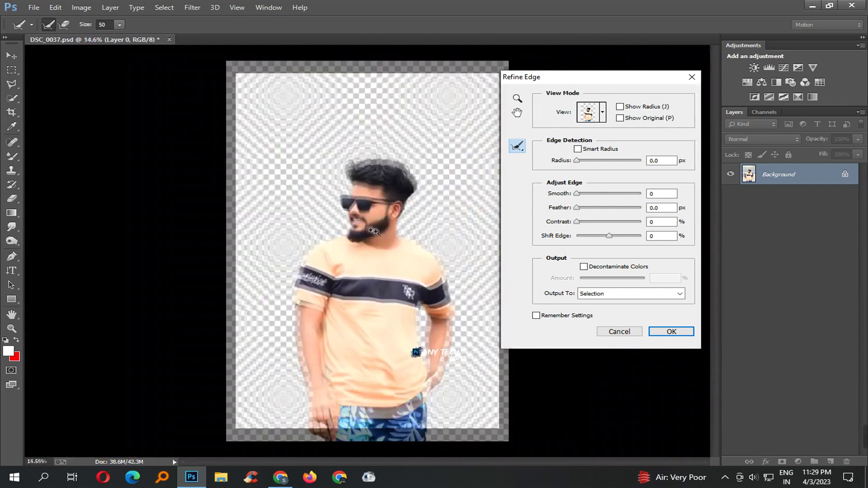
scroll(373, 232, "up", 1)
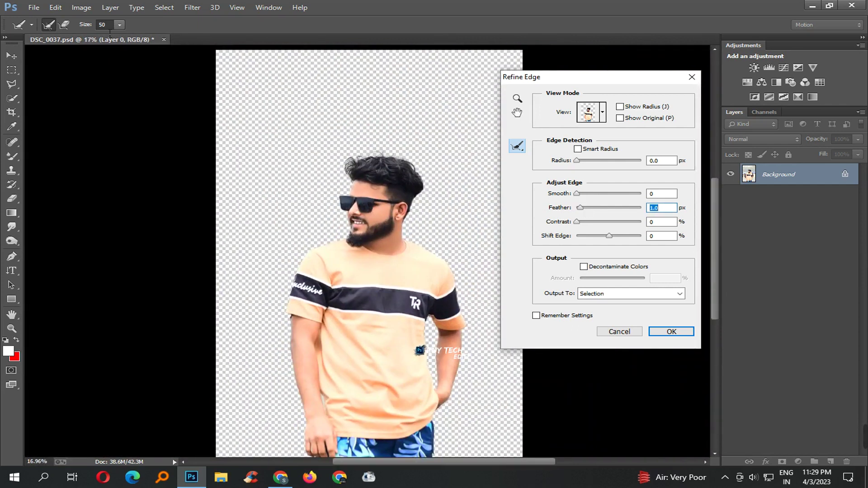
key("Return")
key("shift+F6")
key("Return")
key("ctrl+j")
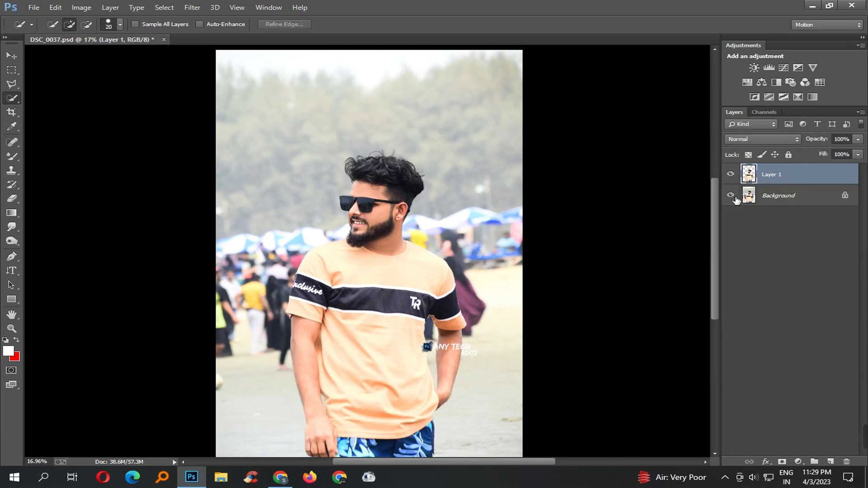
- Check the cutout, save, then load Layer 1's outline as a selection on the Background layer
left_click(731, 195)
scroll(474, 181, "down", 3)
scroll(423, 242, "up", 2)
key("ctrl+s")
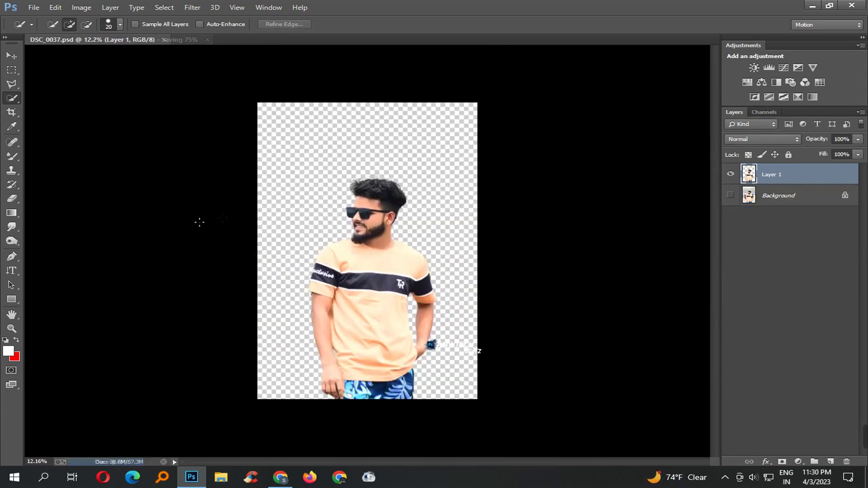
key("i")
left_click(730, 195)
left_click(778, 195)
left_click(749, 174, "ctrl")
- Contract the selection by 1 px, Content-Aware Fill the man's area, and save
left_click(192, 7)
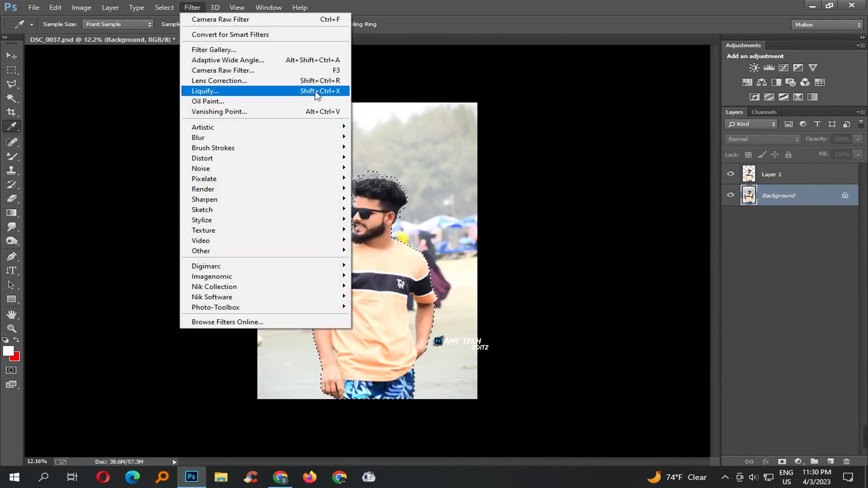
left_click(300, 155)
left_click(475, 175)
key("w")
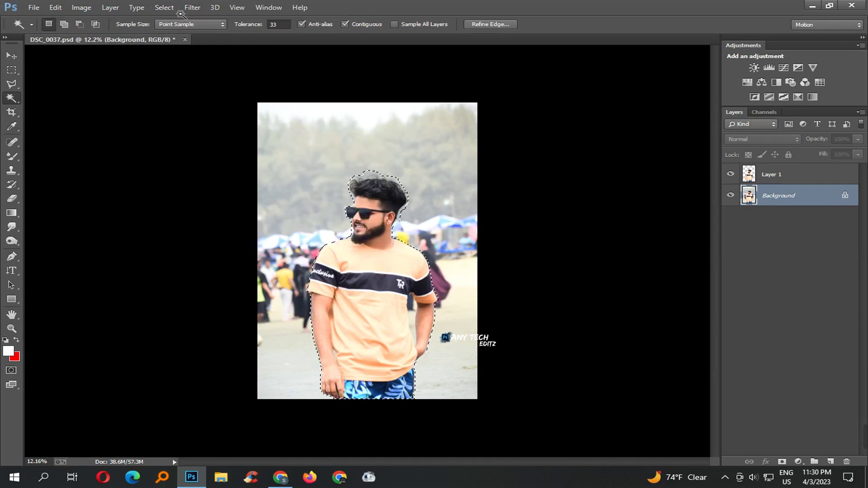
left_click(173, 8)
mouse_move(173, 138)
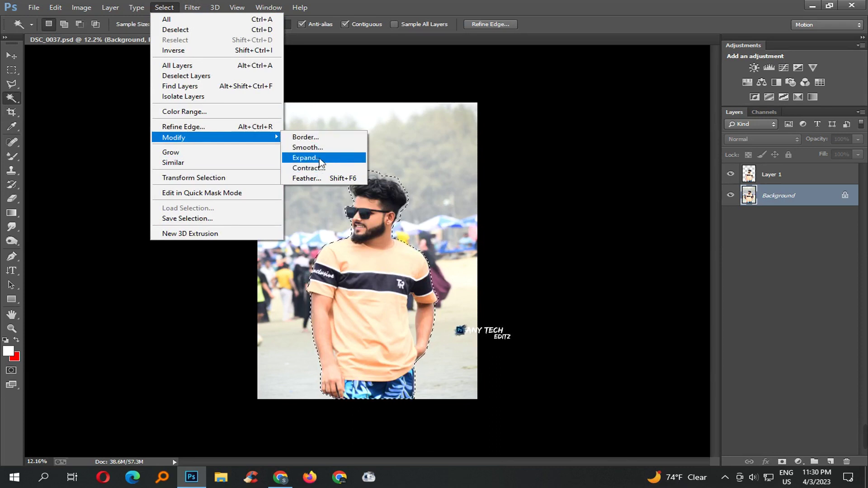
left_click(326, 170)
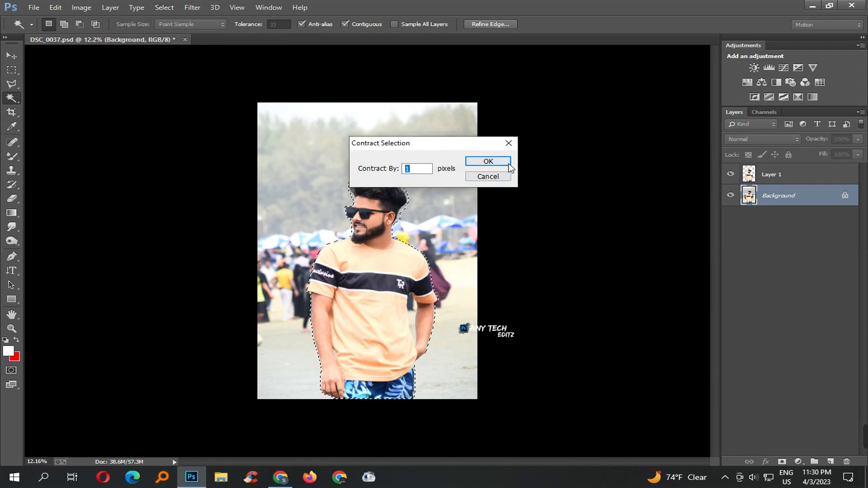
left_click(488, 162)
key("shift+F5")
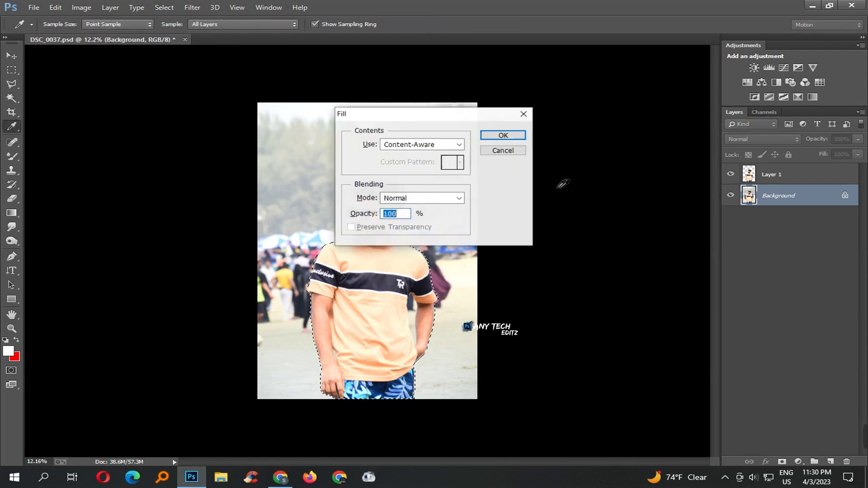
left_click(506, 135)
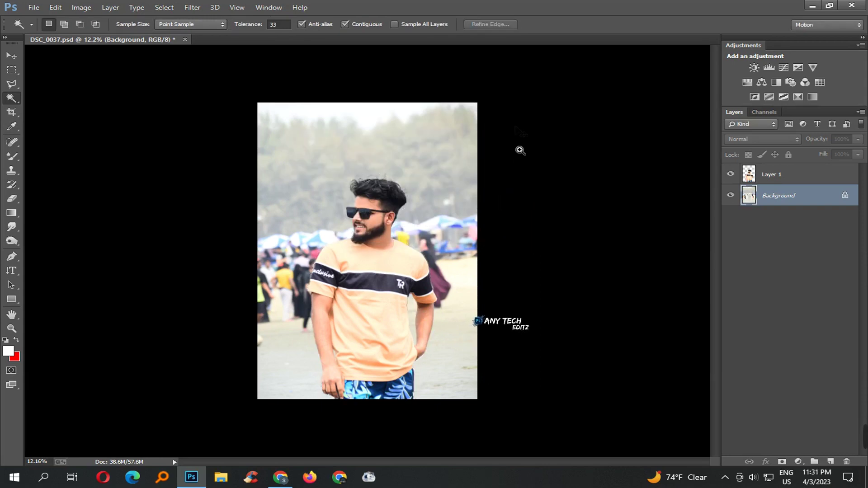
key("ctrl+s")
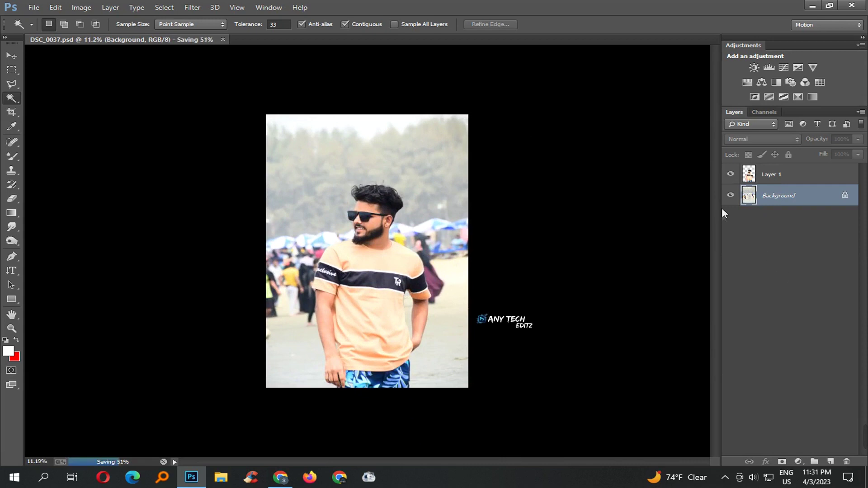
- Hide the Background layer and switch to the Move tool, dismissing the locked-layer warning
left_click(729, 195)
mouse_move(358, 210)
left_mouse_down()
mouse_move(443, 276)
mouse_move(396, 337)
left_mouse_up()
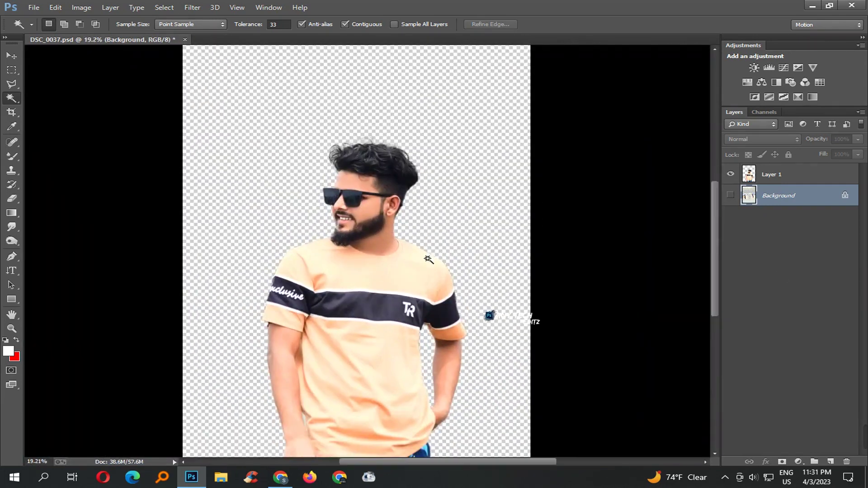
key("v")
left_click(442, 242)
key("Return")
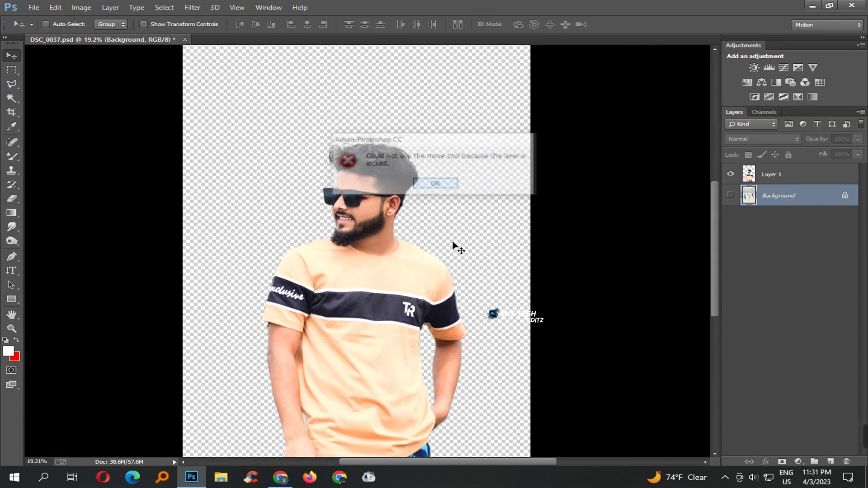
- Select Layer 1 and nudge the cut-out man up and slightly right
scroll(349, 296, "down", 2)
right_click(349, 296)
left_click(379, 299)
left_click_drag(378, 289, 382, 278)
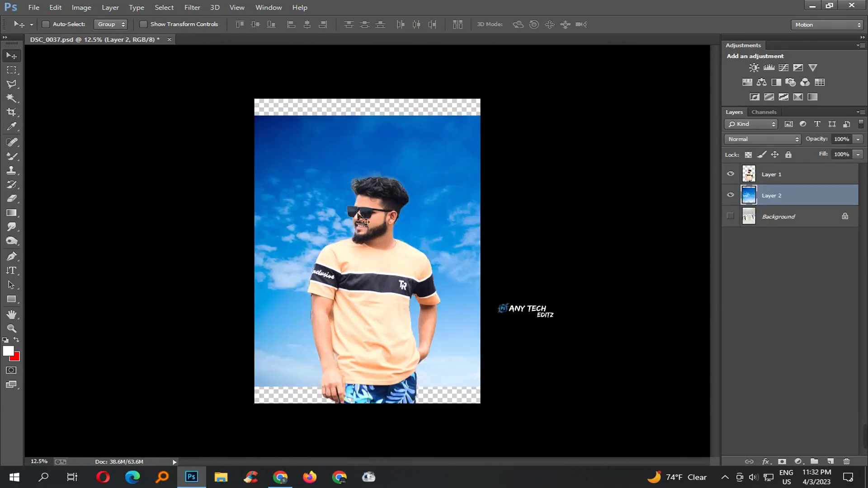
- Raise the sky, show the Background, and fade the sky's lower edge with a soft 1400 eraser
left_click_drag(364, 222, 413, 196)
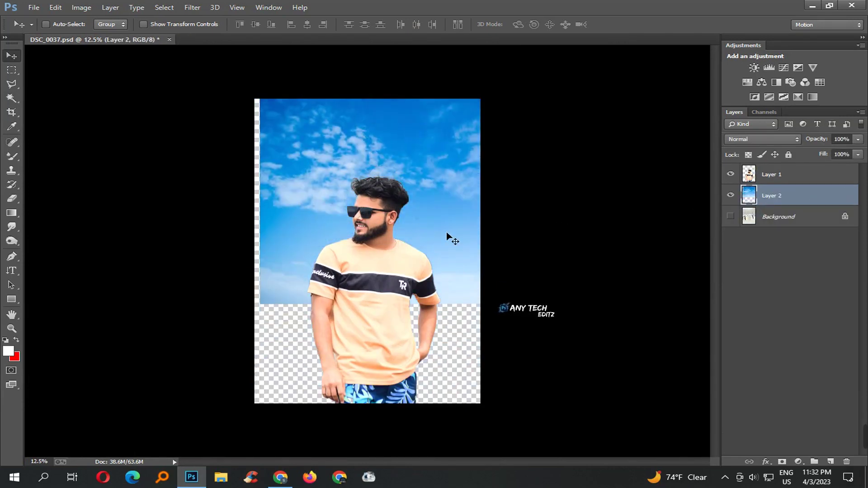
left_click(739, 222)
right_click(12, 198)
left_click(50, 198)
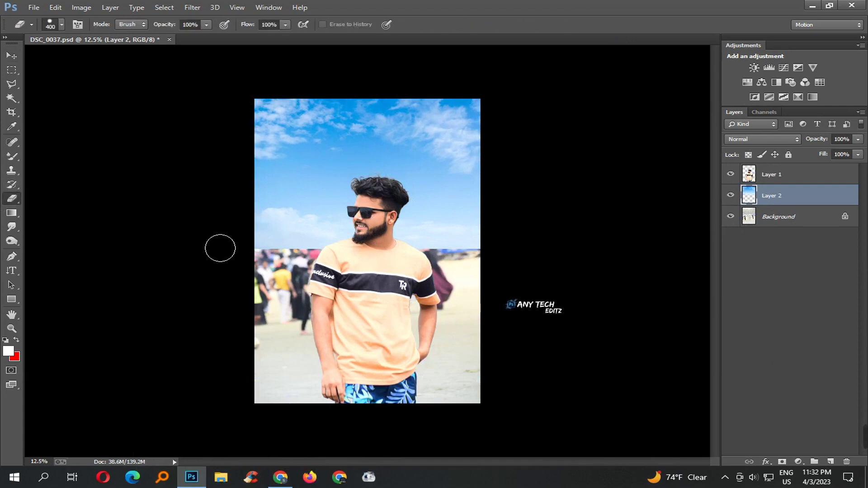
key("bracketright")
key("bracketright")
key("bracketright")
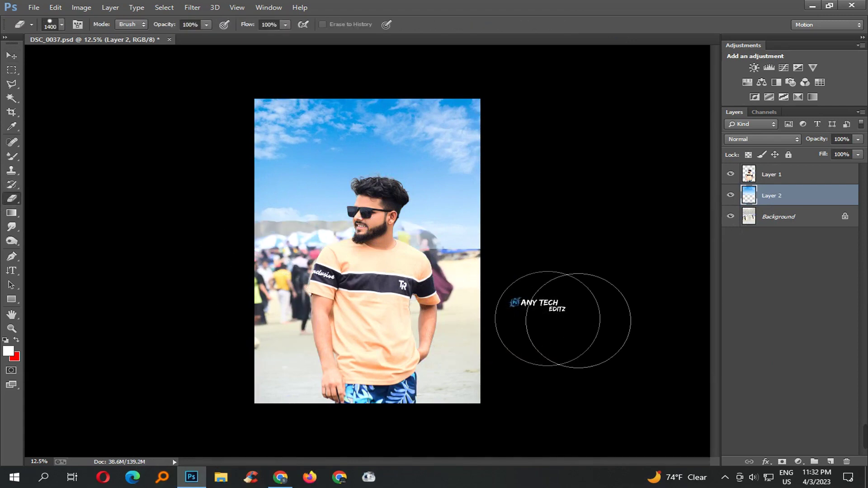
right_click(449, 313)
left_click(511, 331)
left_click_drag(246, 298, 513, 301)
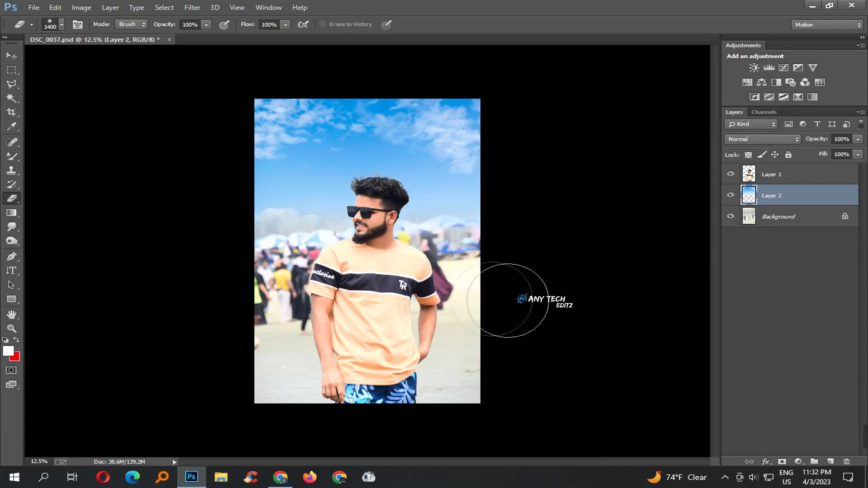
- Erase more sky near the horizon at size 2200, set Layer 2 to 66% opacity, and merge down
key("bracketright")
key("bracketright")
key("bracketright")
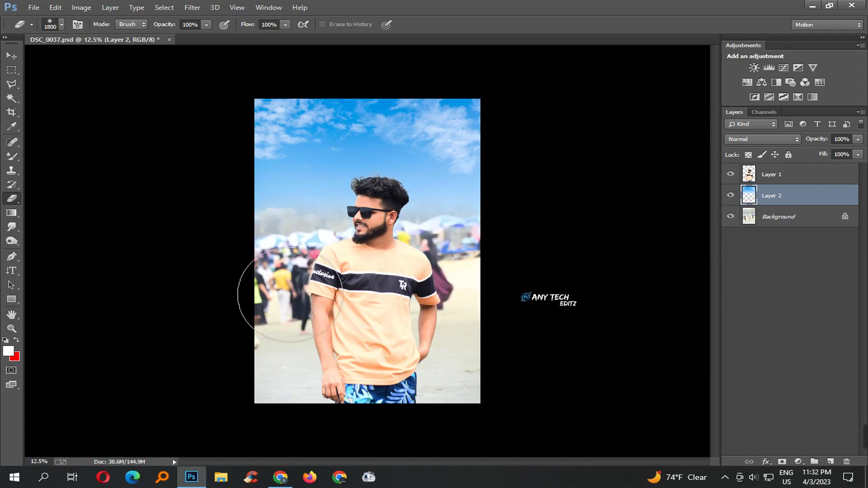
key("bracketright")
key("bracketright")
key("bracketright")
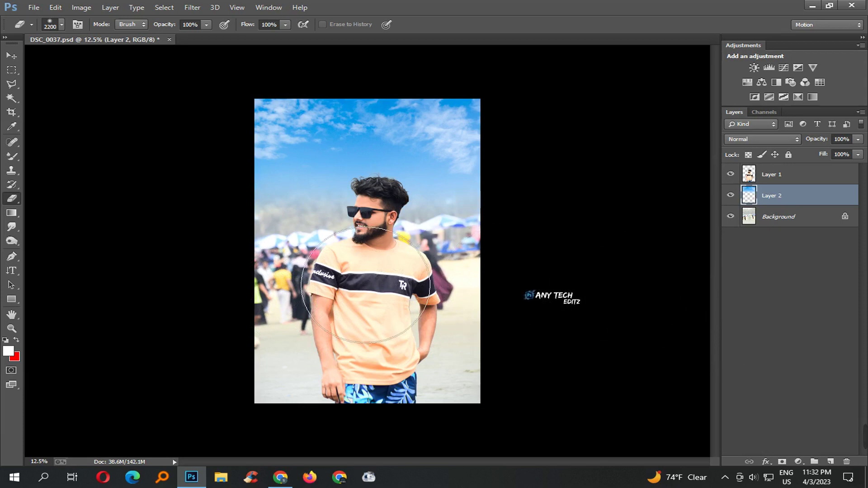
left_click_drag(366, 285, 252, 333)
left_click_drag(827, 142, 803, 144)
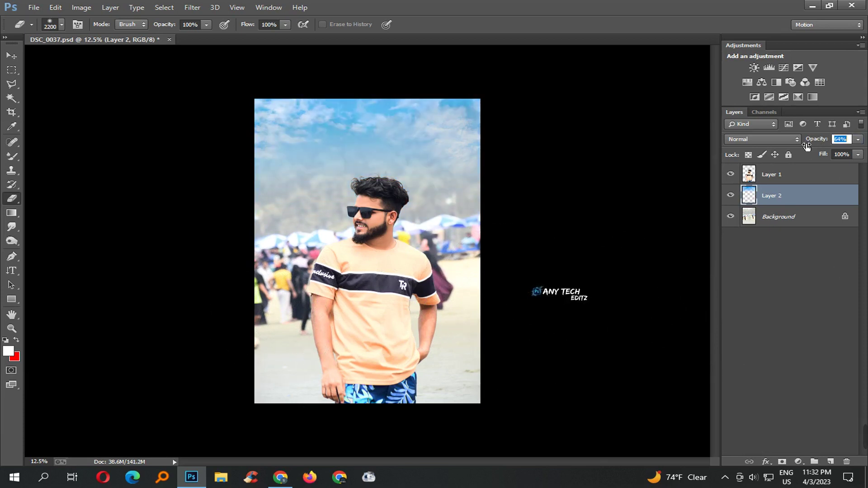
key("bracketright")
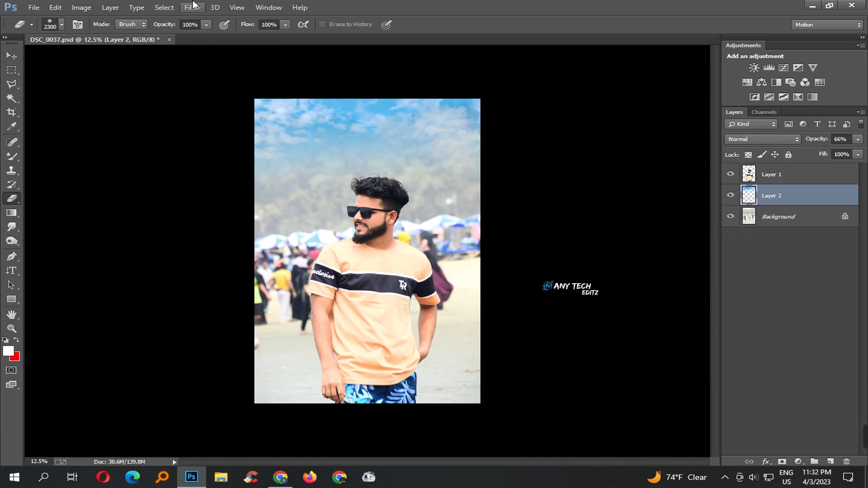
key("ctrl+e")
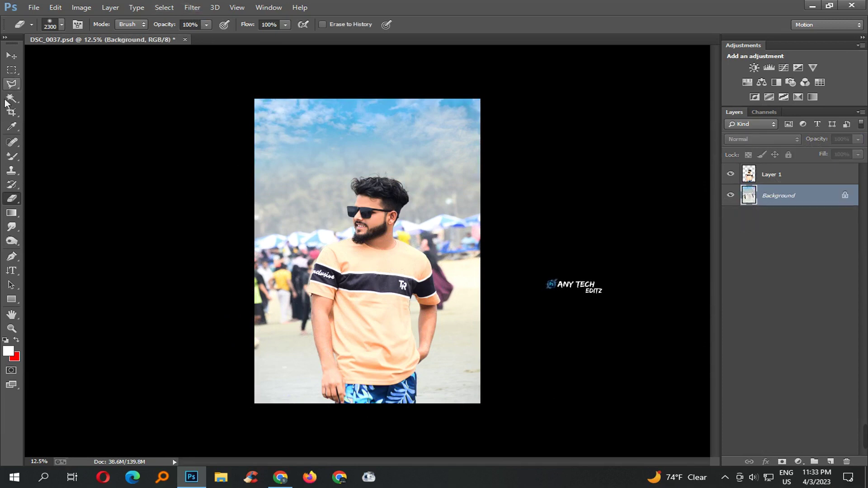
left_click(11, 112)
- Apply an 85 px Tilt-Shift blur with the focus band lowered to the man's shorts
left_click(11, 55)
left_click(164, 8)
mouse_move(264, 137)
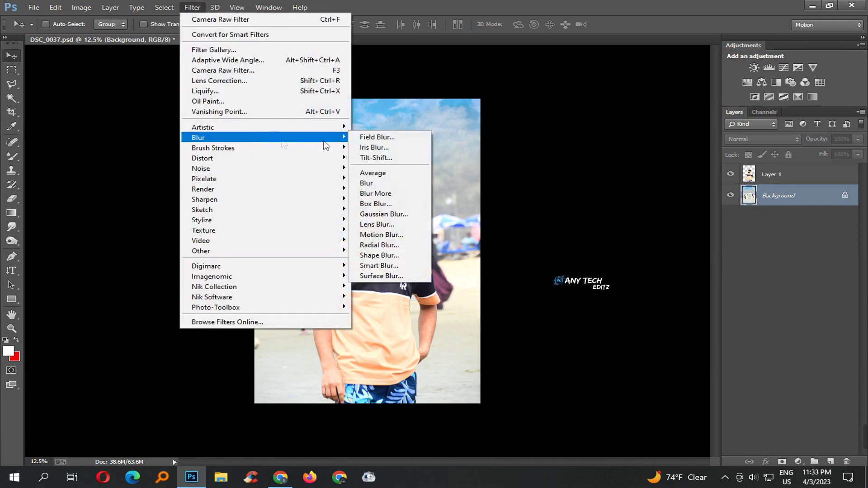
left_click(427, 157)
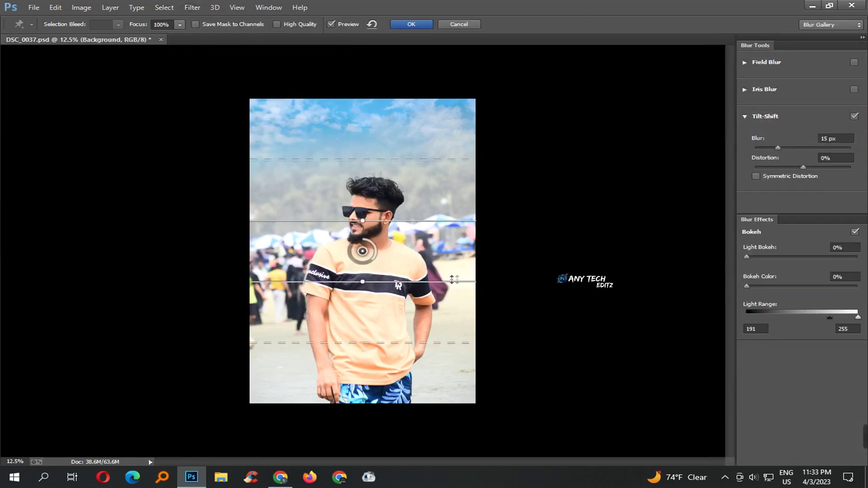
left_click_drag(362, 251, 350, 393)
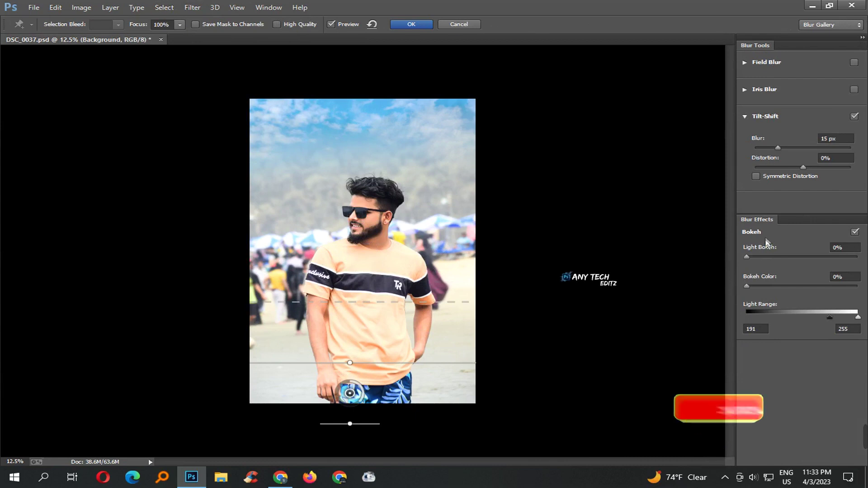
left_click_drag(777, 147, 799, 148)
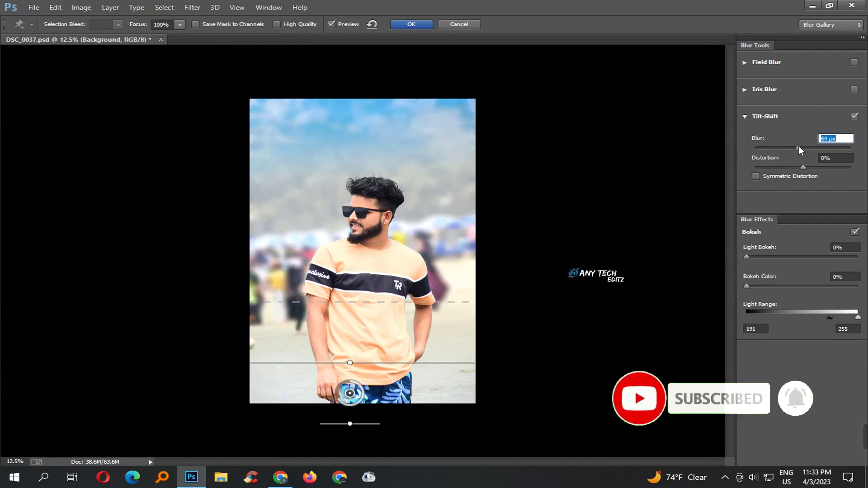
left_click_drag(798, 149, 803, 154)
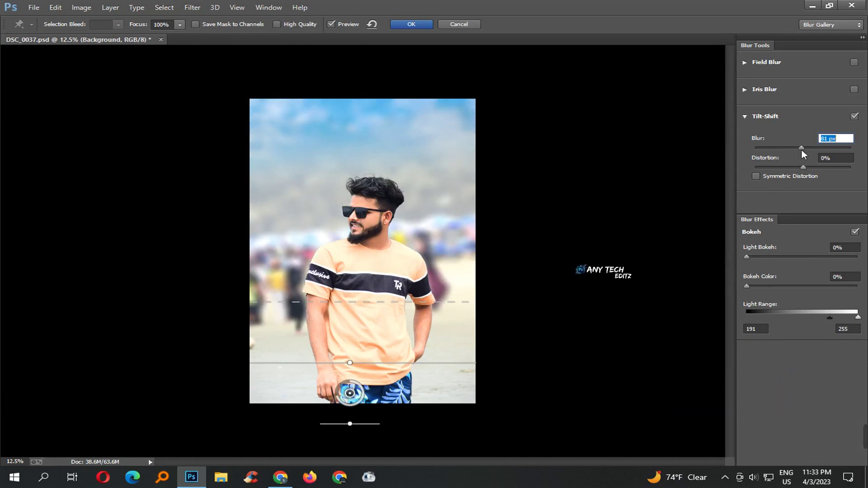
mouse_move(438, 377)
left_mouse_down()
mouse_move(441, 337)
mouse_move(440, 383)
mouse_move(441, 371)
left_mouse_up()
mouse_move(767, 149)
left_mouse_down()
mouse_move(805, 154)
mouse_move(803, 163)
left_mouse_up()
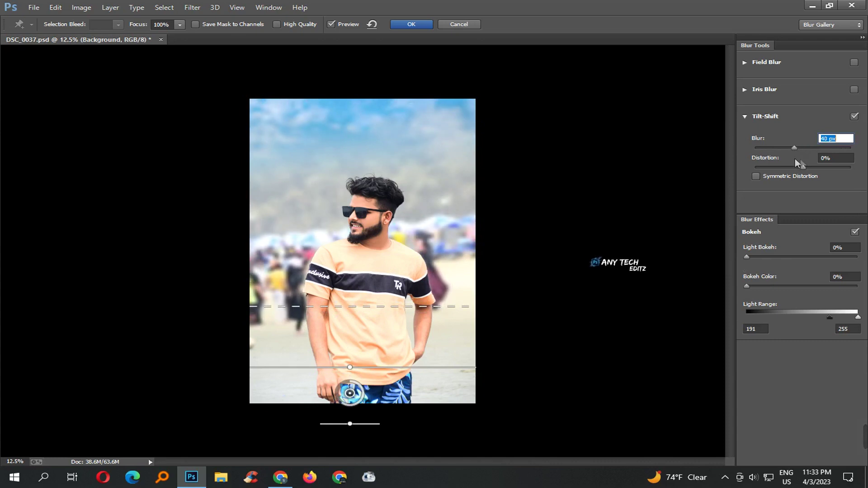
left_click(411, 24)
mouse_move(366, 198)
left_mouse_down()
mouse_move(480, 252)
mouse_move(618, 204)
left_mouse_up()
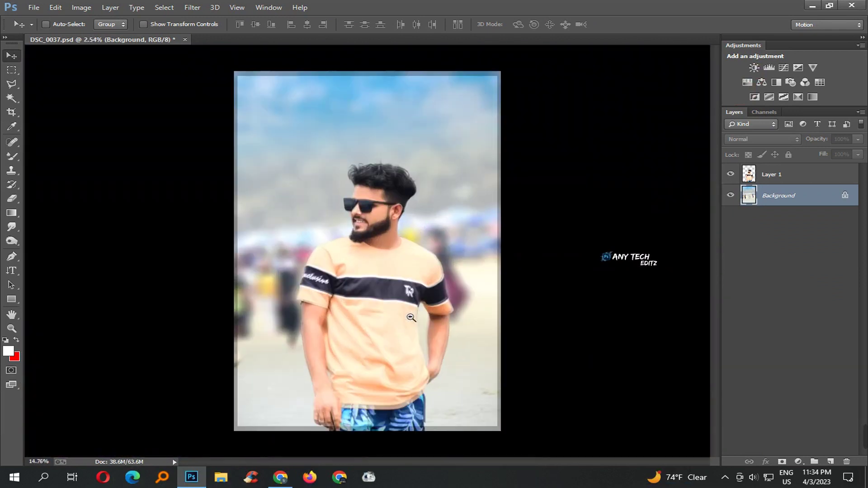
- With Layer 1 hidden, Clone Stamp sand over the maroon and dark figures, then show Layer 1 again
left_click(730, 174)
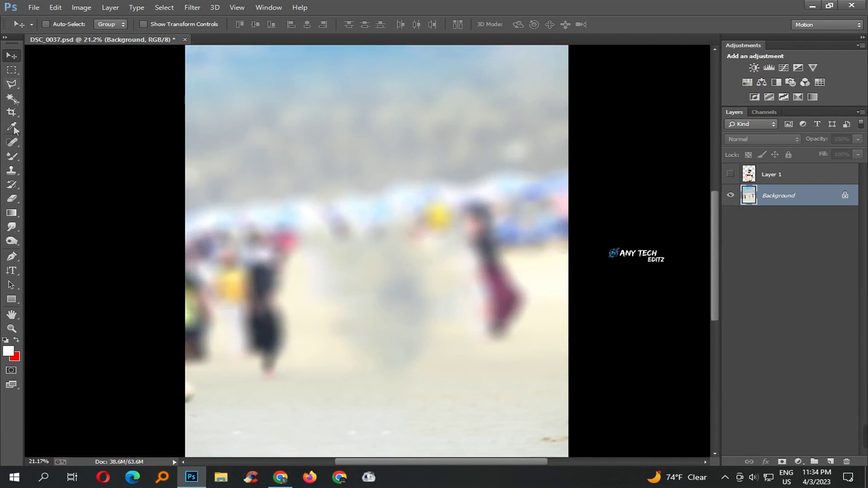
left_click(11, 170)
left_click(393, 204)
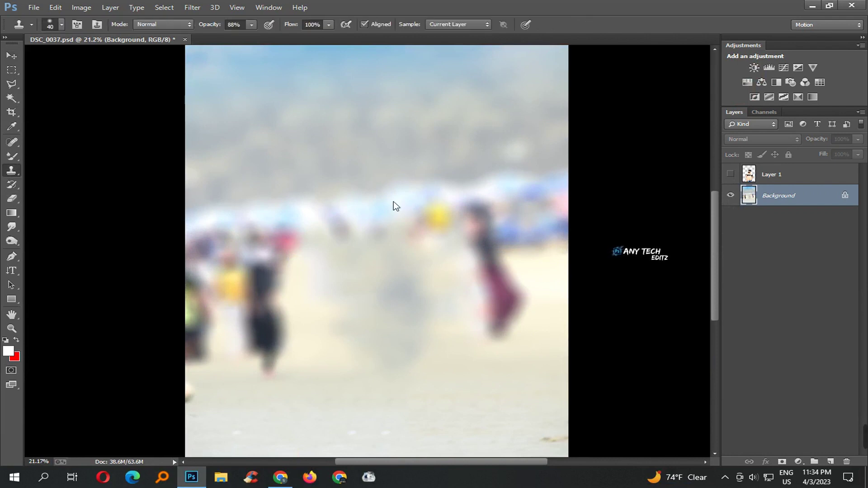
key("Return")
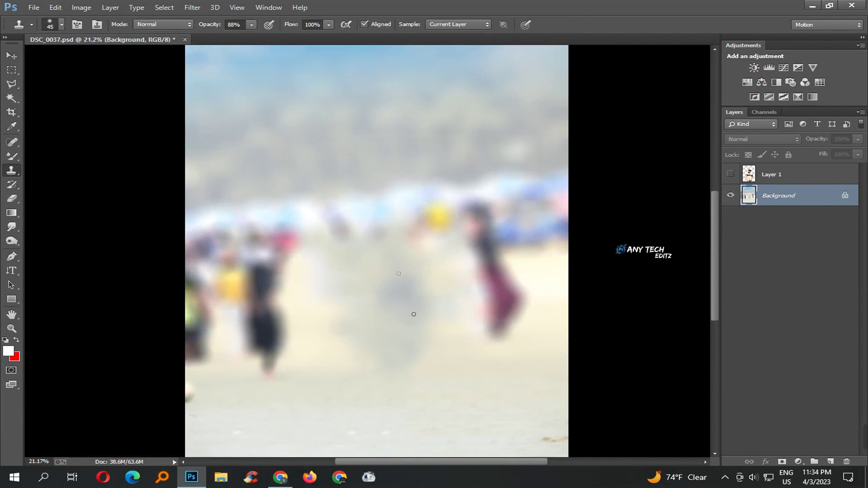
mouse_move(466, 394)
left_mouse_down()
mouse_move(542, 358)
mouse_move(523, 358)
mouse_move(528, 314)
mouse_move(482, 360)
mouse_move(474, 291)
mouse_move(484, 228)
mouse_move(544, 287)
mouse_move(316, 257)
mouse_move(217, 267)
mouse_move(305, 256)
mouse_move(222, 266)
left_mouse_up()
mouse_move(290, 301)
left_mouse_down()
mouse_move(293, 395)
mouse_move(298, 325)
mouse_move(215, 413)
mouse_move(232, 319)
left_mouse_up()
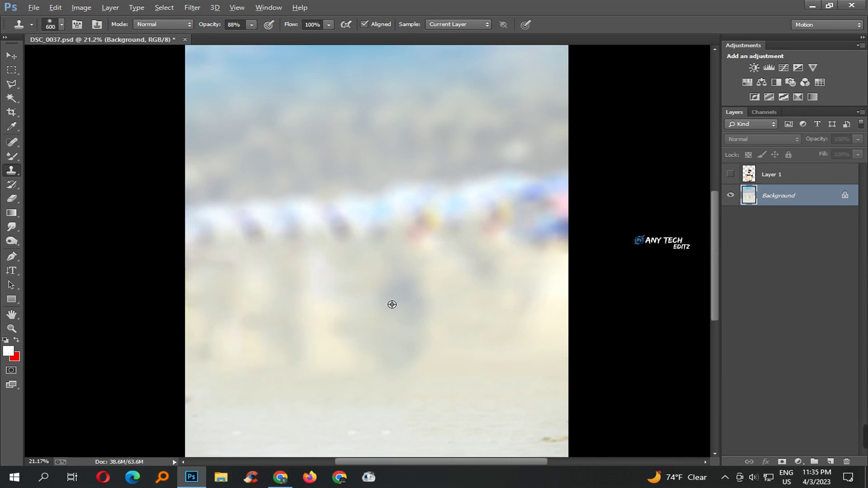
left_click(730, 174)
scroll(523, 281, "down", 2)
- Save the document and load the special green preset in the Camera Raw Filter
key("ctrl+s")
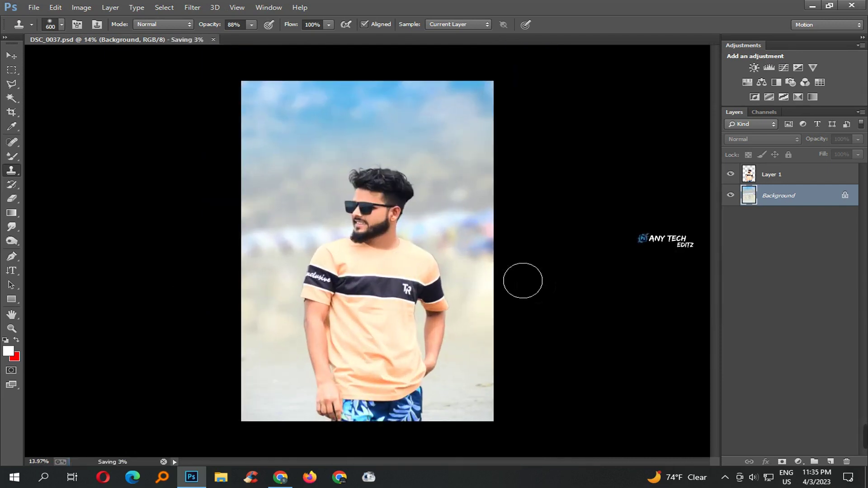
key("v")
right_click(462, 177)
left_click(470, 179)
key("shift+ctrl+a")
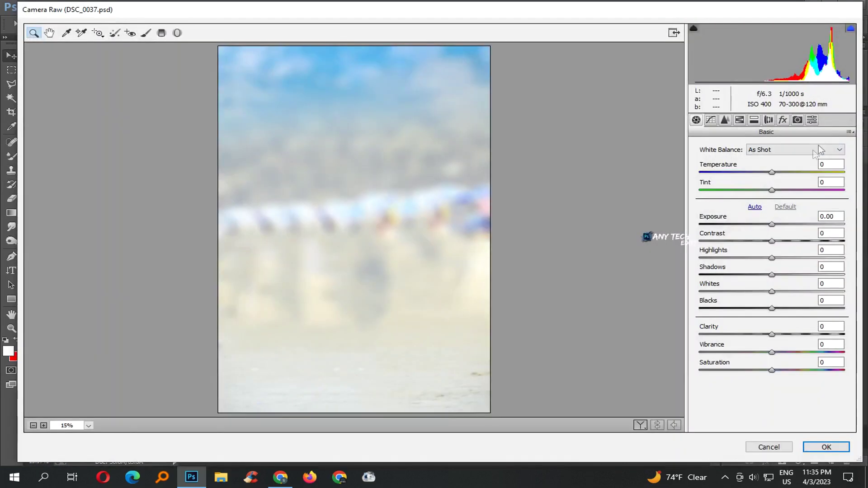
left_click(848, 132)
left_click(734, 236)
left_click(153, 101)
double_click(153, 104)
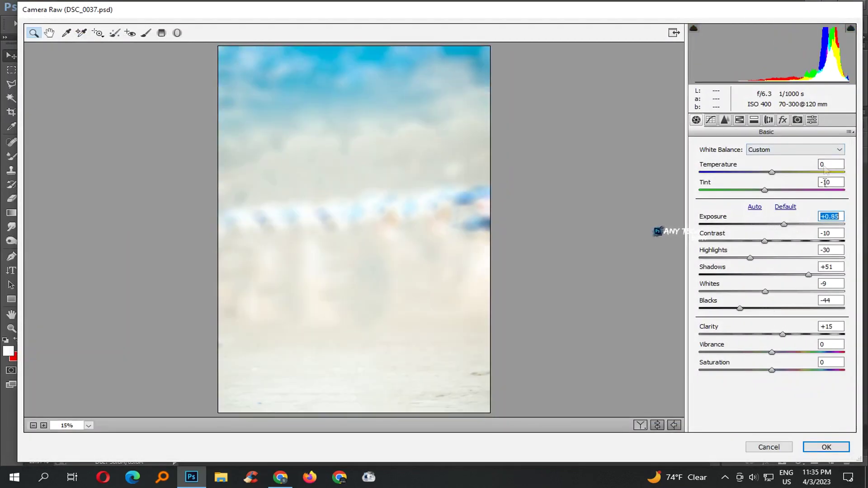
- Load the moody yellow preset from the Dark folder and apply the Camera Raw edits
left_click(849, 132)
left_click(813, 239)
double_click(192, 81)
left_click(186, 90)
double_click(187, 90)
key("Return")
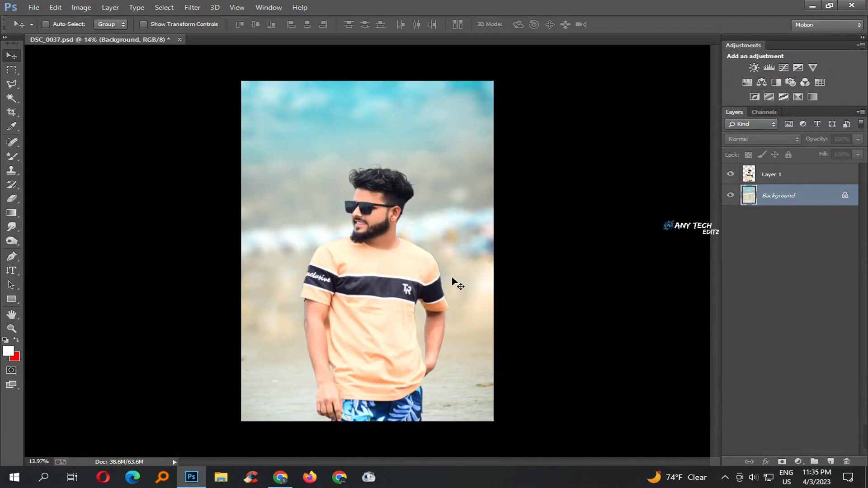
- Tone the photo in Camera Raw: Exposure -0.40, Contrast -18, Highlights +48, Shadows +28, Clarity +18
scroll(415, 254, "down", 1)
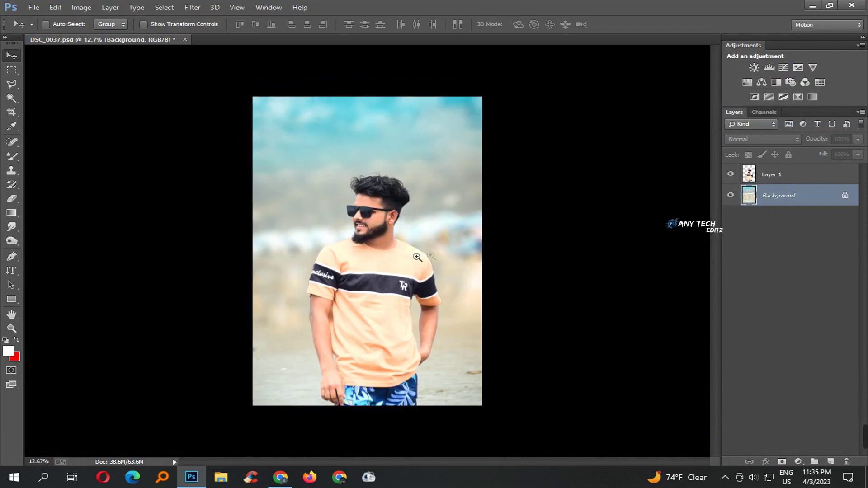
scroll(376, 165, "up", 1)
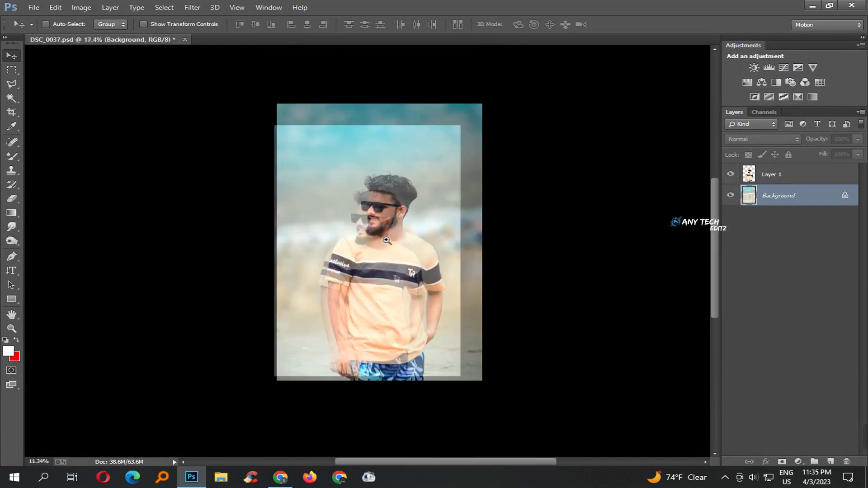
left_click(763, 178)
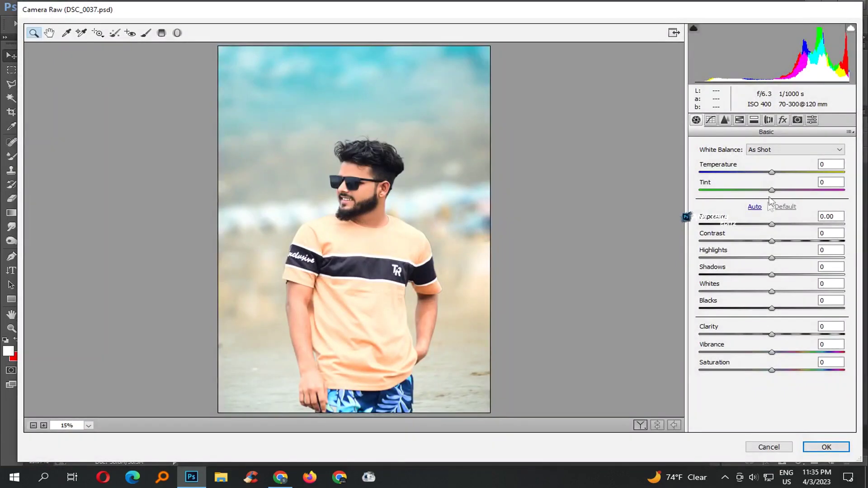
mouse_move(772, 224)
left_mouse_down()
mouse_move(764, 225)
mouse_move(775, 235)
mouse_move(751, 243)
left_mouse_up()
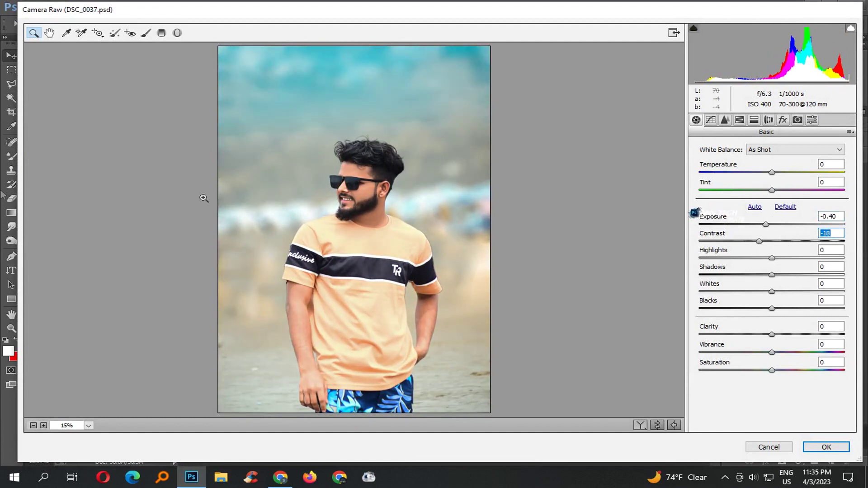
left_click_drag(760, 273, 807, 257)
double_click(764, 275)
mouse_move(772, 291)
left_mouse_down()
mouse_move(809, 292)
mouse_move(769, 292)
mouse_move(788, 274)
left_mouse_up()
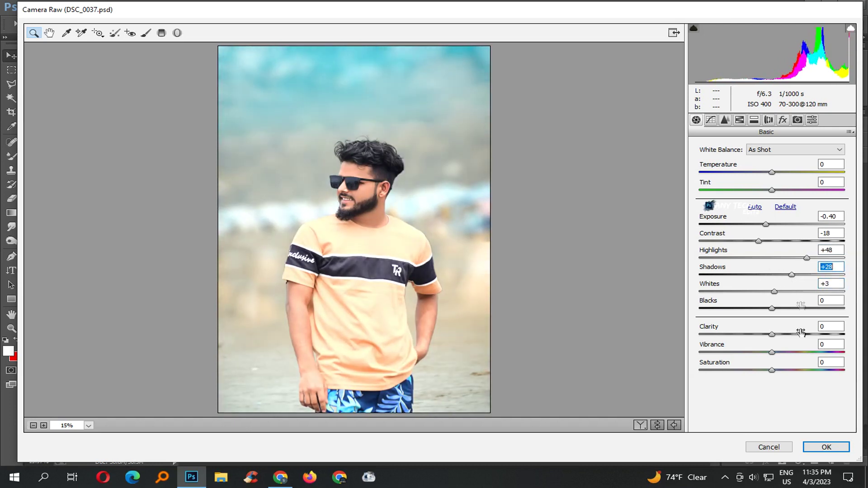
left_click_drag(786, 334, 799, 336)
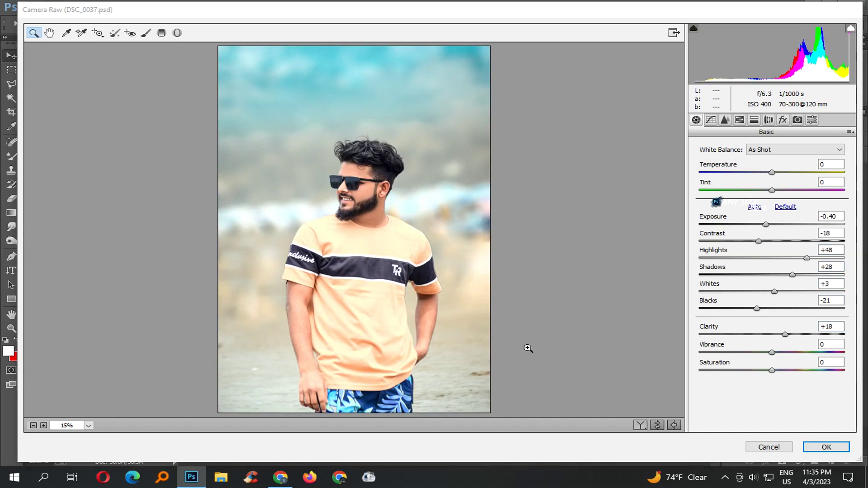
key("Return")
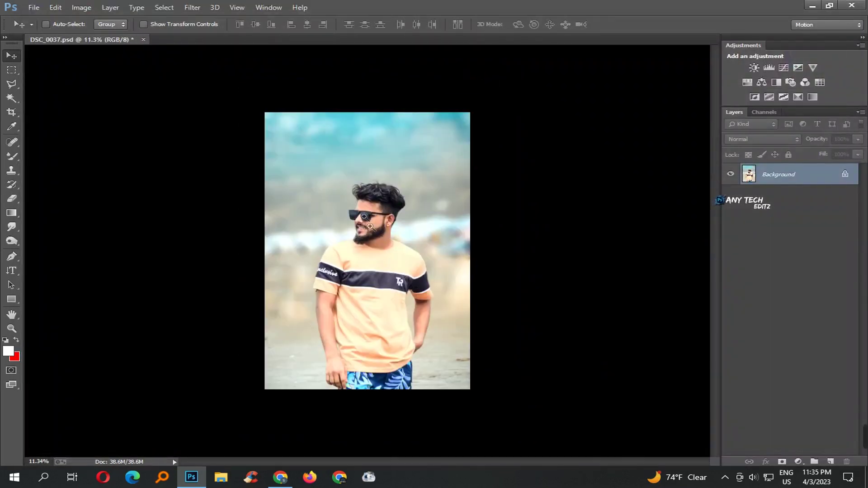
- Run Imagenomic Noiseware Professional noise reduction, previewing the face area
left_click(192, 7)
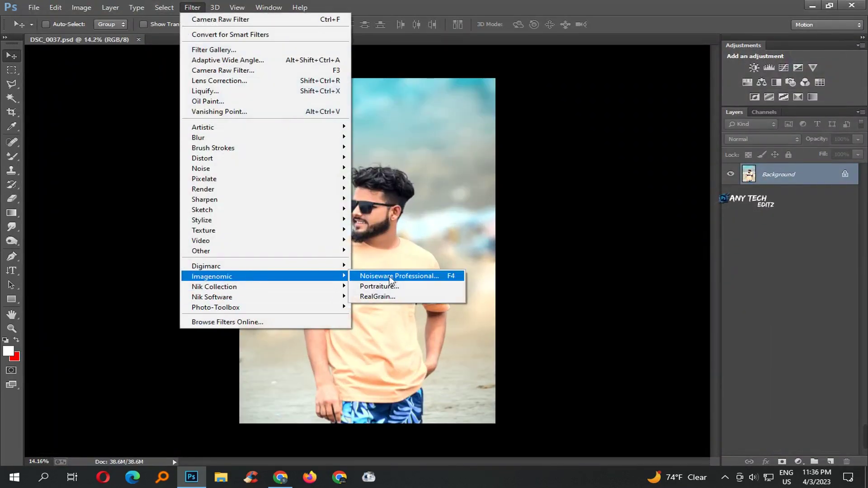
left_click(393, 276)
left_click_drag(660, 232, 660, 220)
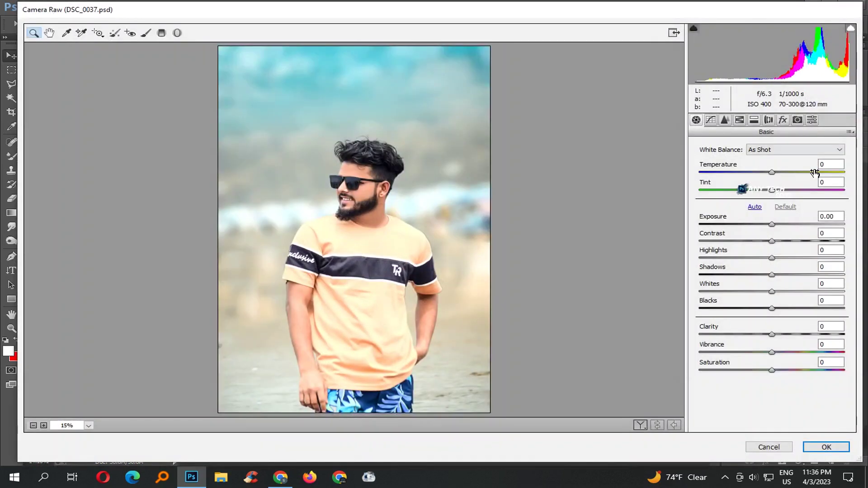
- Add a -44 Post Crop Vignetting in Camera Raw and fit the photo on screen
left_click_drag(749, 261, 745, 264)
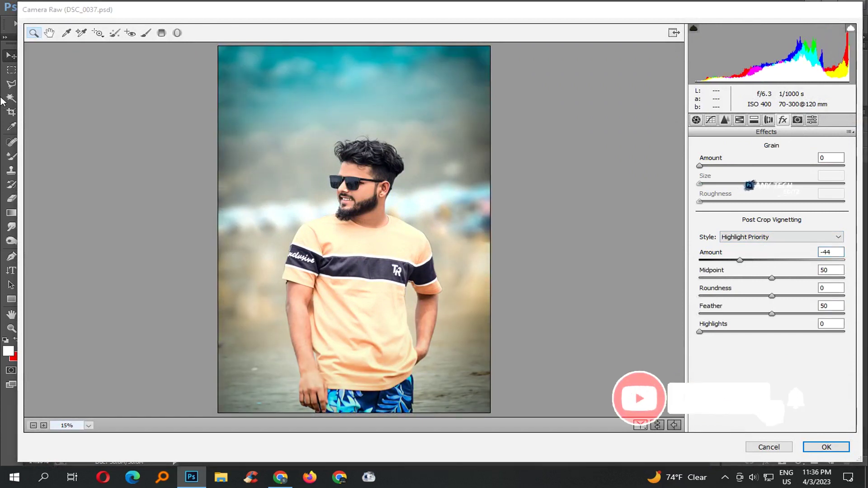
key("Return")
mouse_move(362, 212)
left_mouse_down()
mouse_move(373, 212)
mouse_move(406, 275)
mouse_move(416, 244)
left_mouse_up()
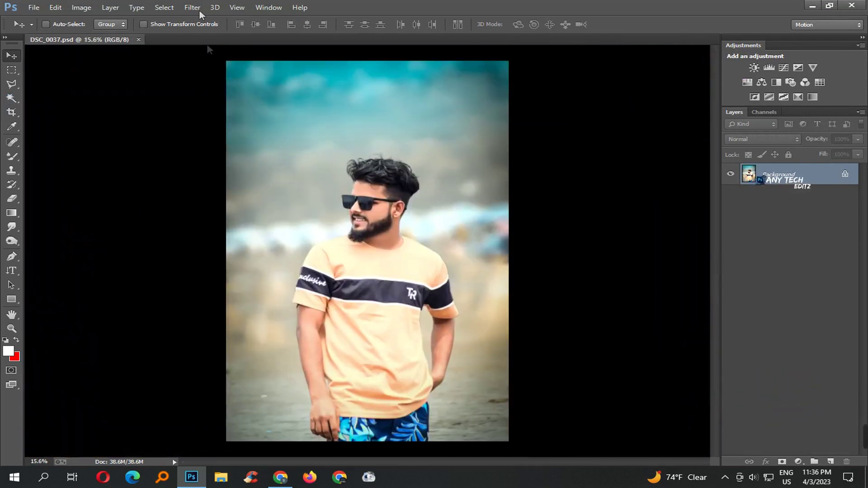
- Apply a second Noiseware Professional pass and bring up the Camera Raw Filter
left_click(164, 7)
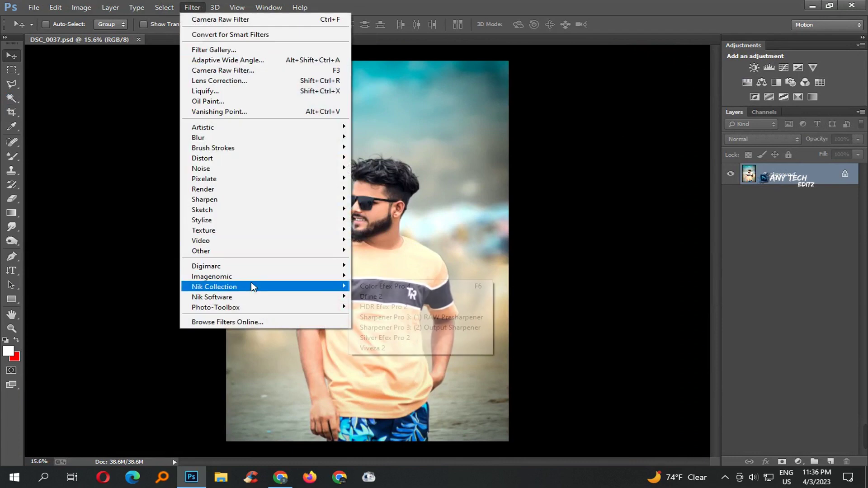
left_click(388, 276)
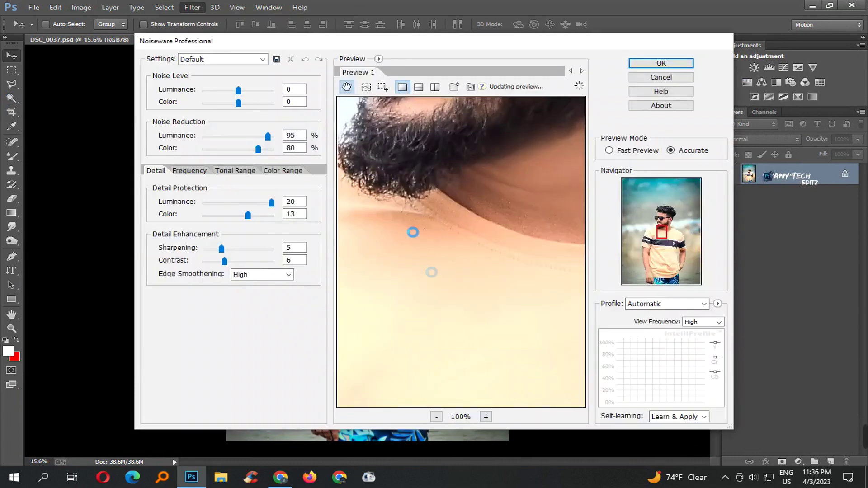
left_click(192, 8)
left_click(212, 90)
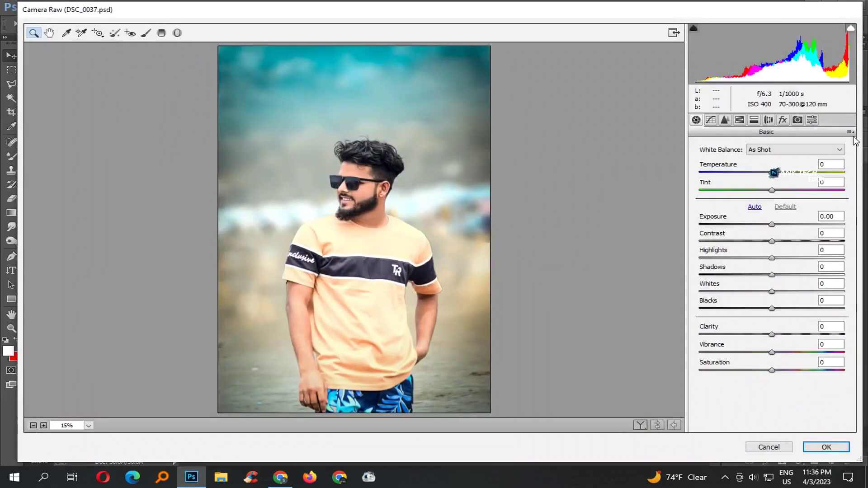
- Load a saved Camera Raw preset (Highlights -45, Shadows +42, Blacks -31) and apply it
left_click(850, 132)
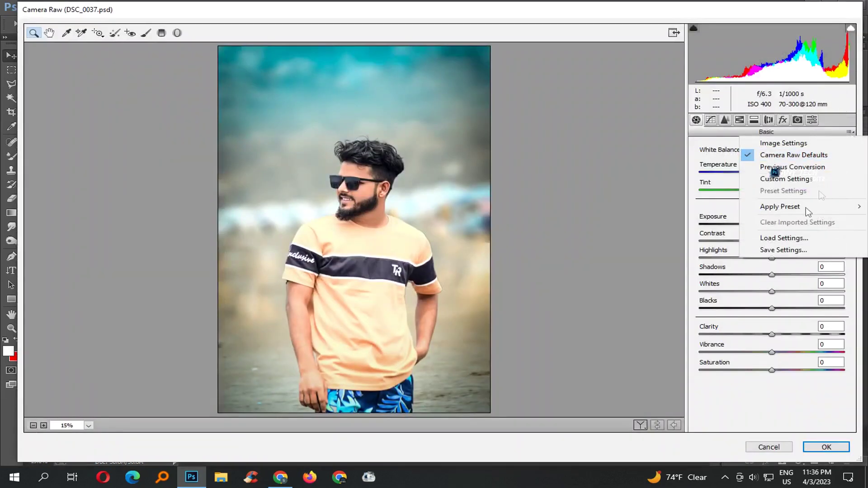
left_click(789, 239)
double_click(207, 79)
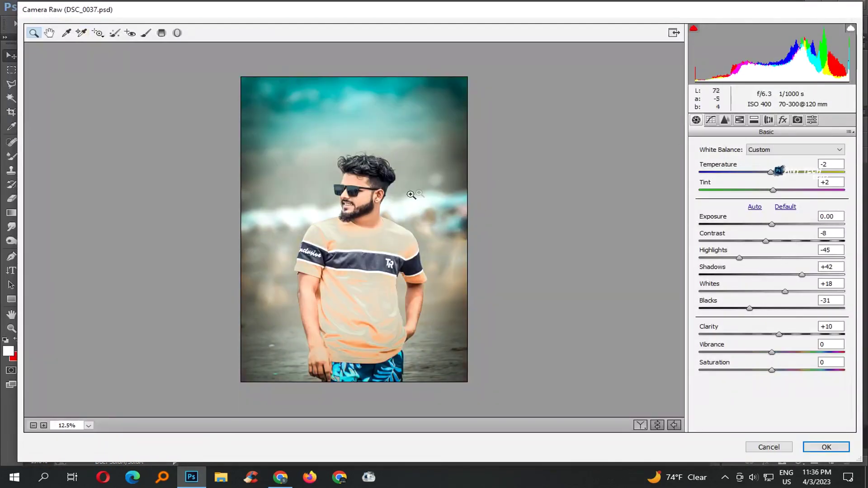
left_click(361, 201)
key("ctrl+minus")
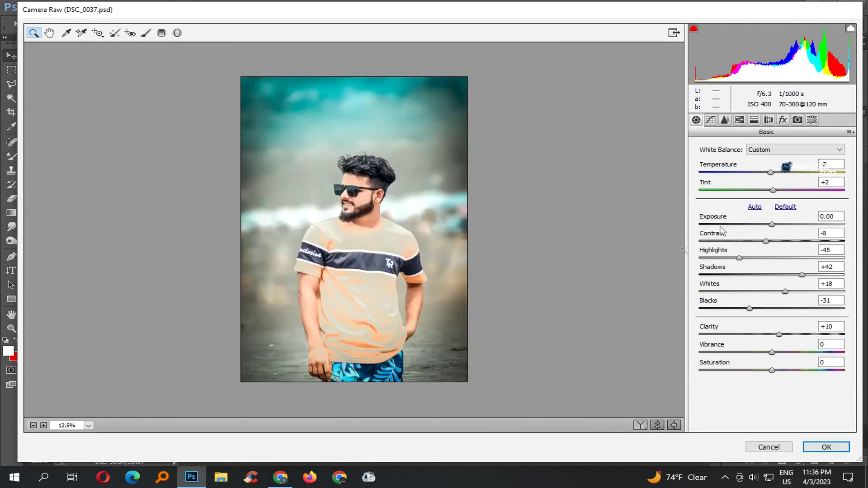
key("ctrl+plus")
key("Return")
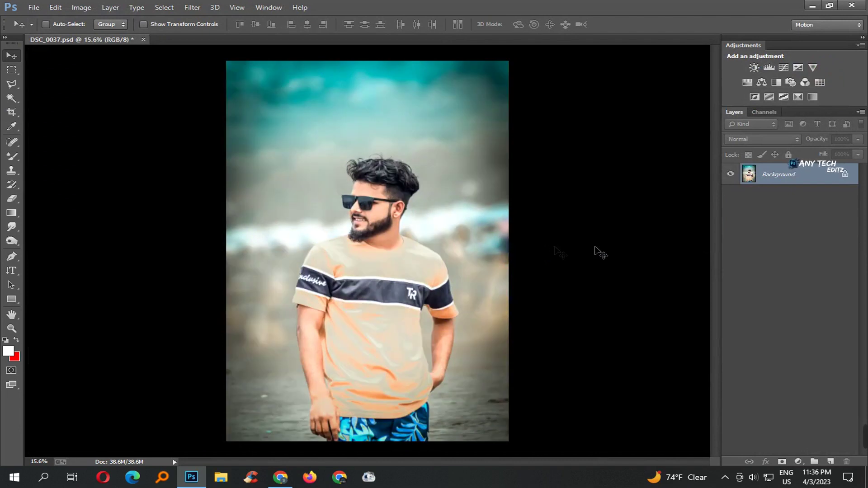
- Duplicate the photo onto Layer 1 and erase that layer's content with the Eraser
key("ctrl+j")
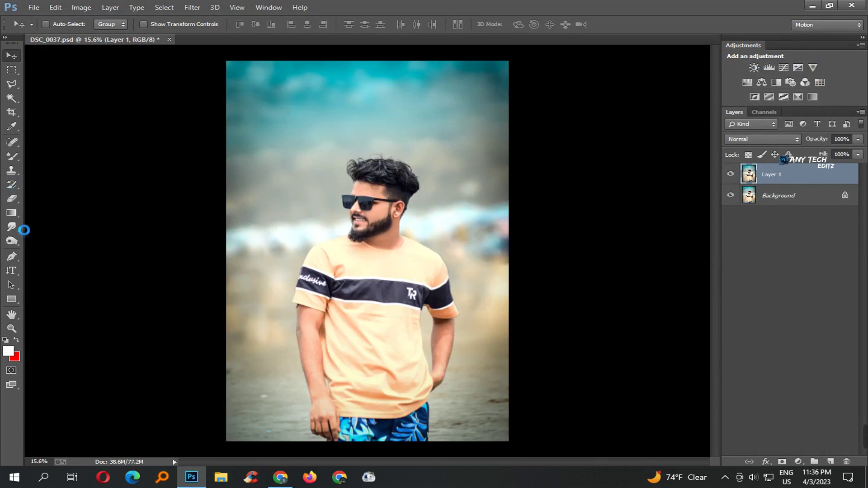
left_click(12, 198)
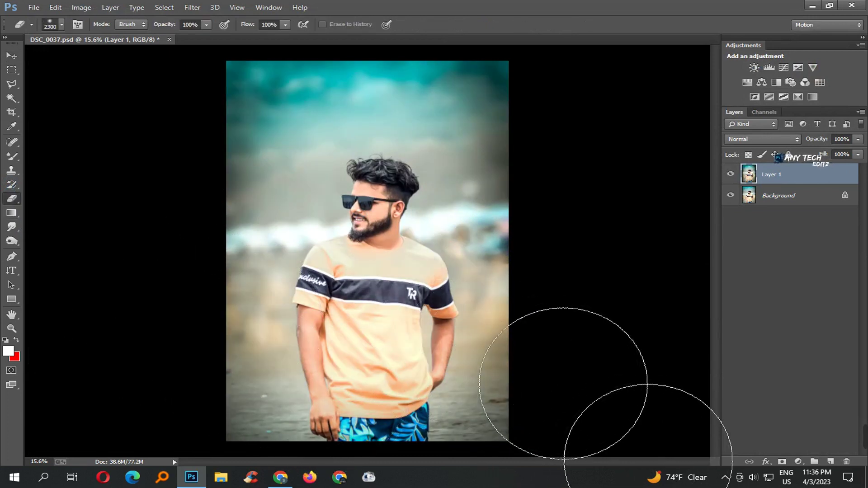
left_click_drag(376, 322, 496, 347)
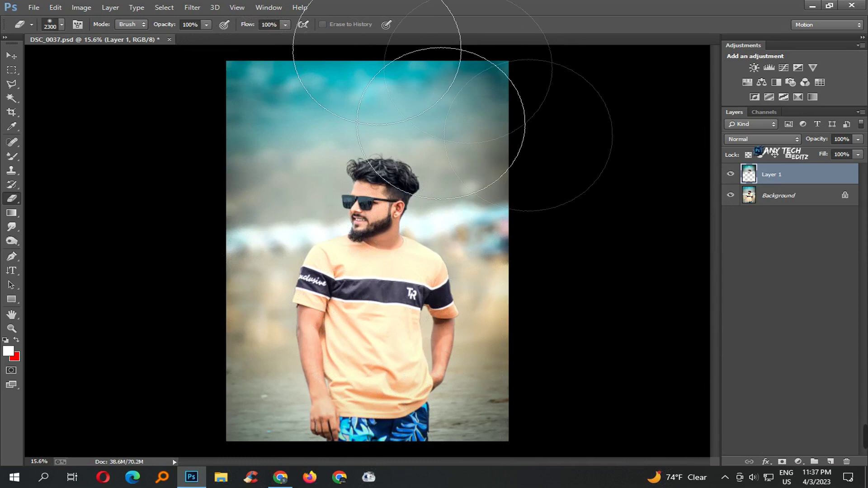
left_click_drag(397, 213, 500, 349)
- Hide and delete Layer 1, then zoom in and out to check the photo
left_click(731, 174)
scroll(386, 245, "up", 5)
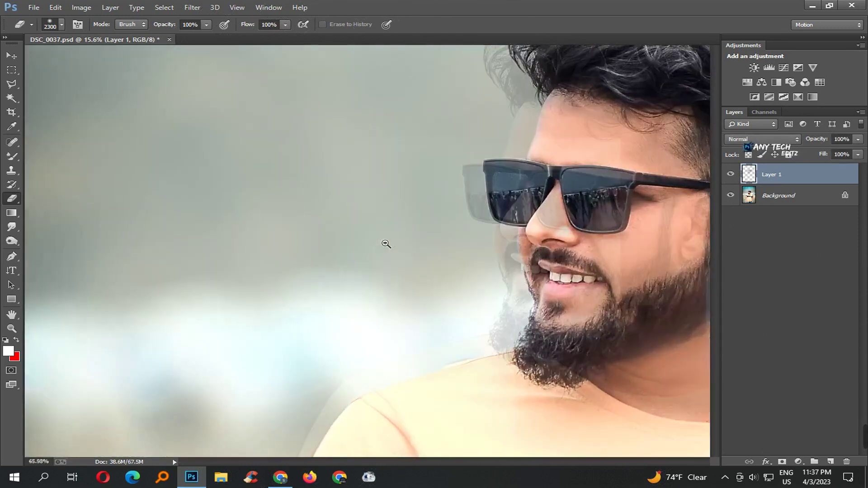
scroll(504, 265, "down", 1)
scroll(503, 266, "up", 2)
key("Delete")
scroll(531, 269, "down", 5)
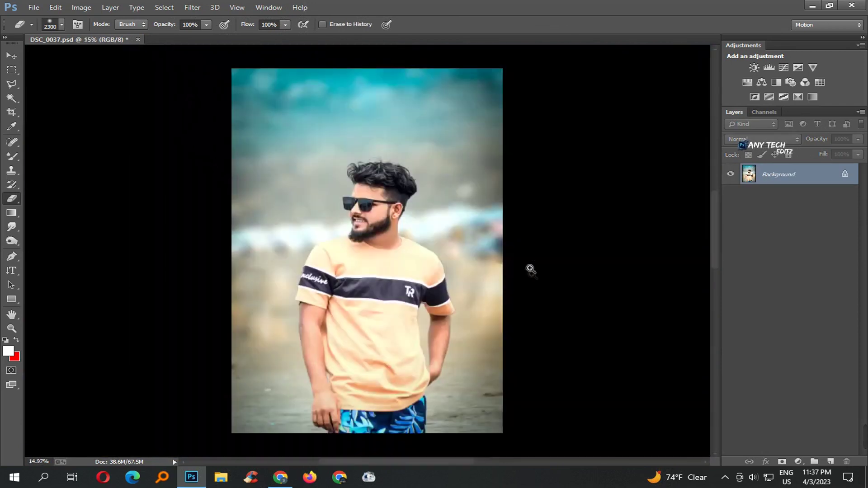
scroll(527, 271, "up", 1)
scroll(497, 271, "down", 2)
scroll(443, 272, "up", 2)
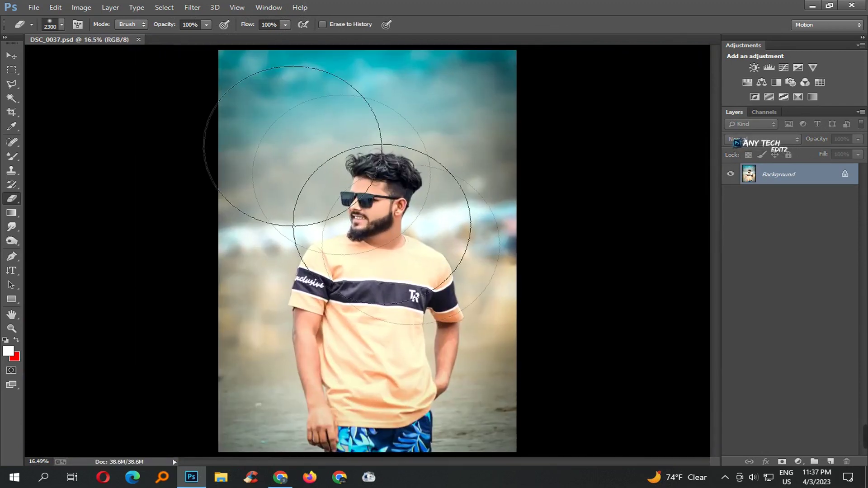
- In the Camera Raw Filter, give the RGB tone curve an S-shape with a lifted black point
key("v")
left_click(192, 7)
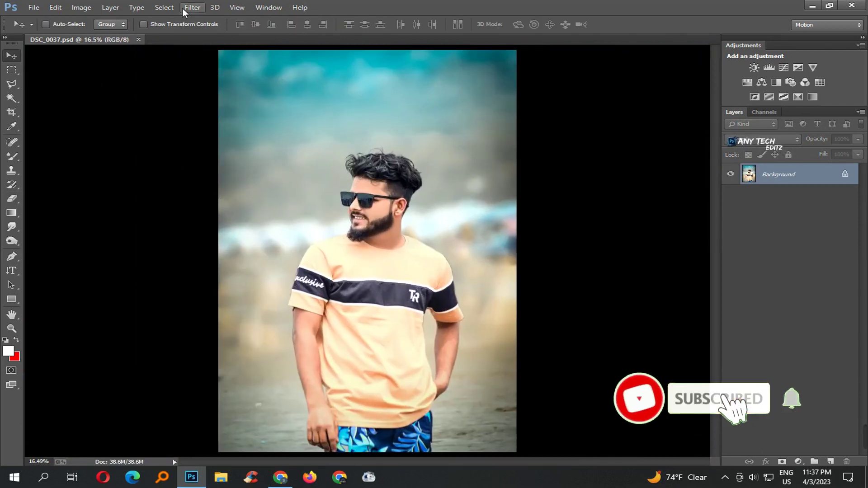
left_click(316, 70)
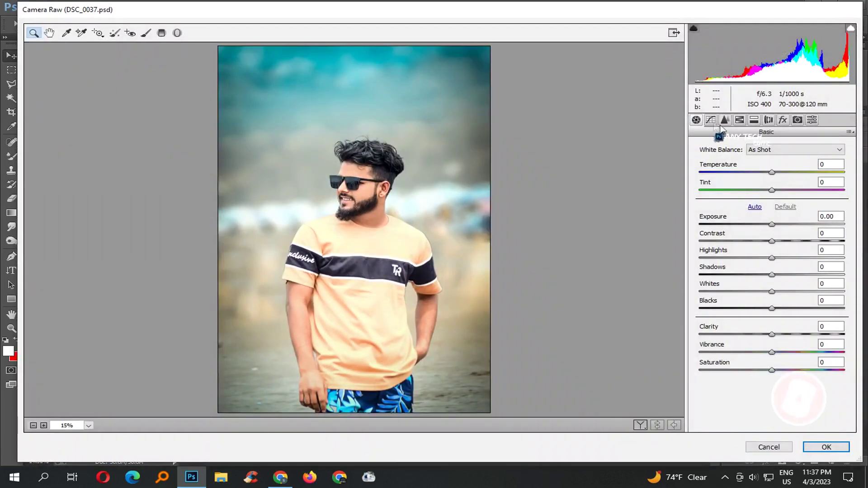
left_click(710, 120)
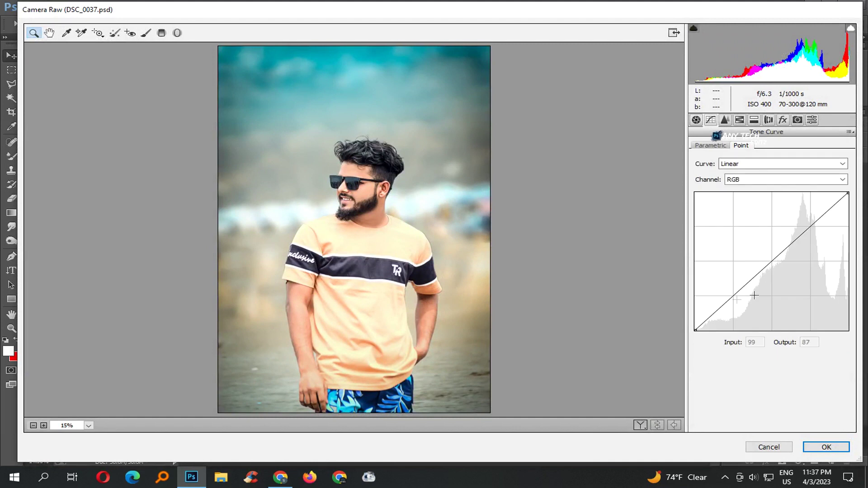
left_click_drag(810, 227, 810, 217)
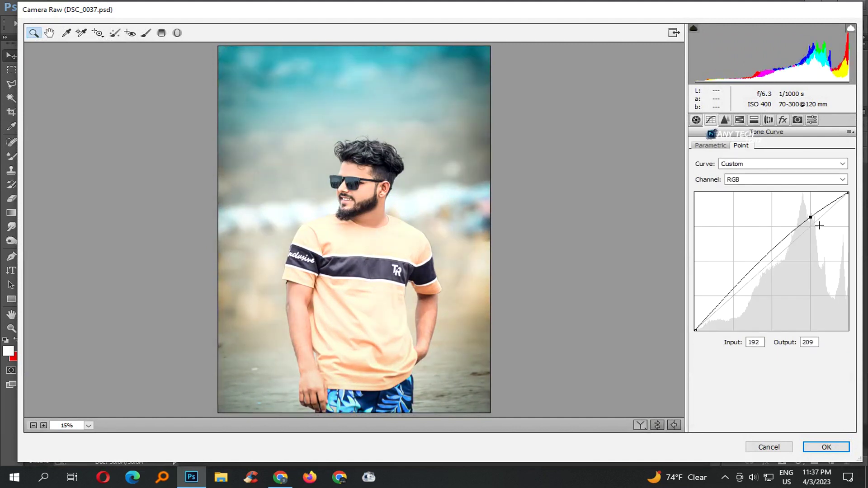
left_click_drag(723, 311, 721, 306)
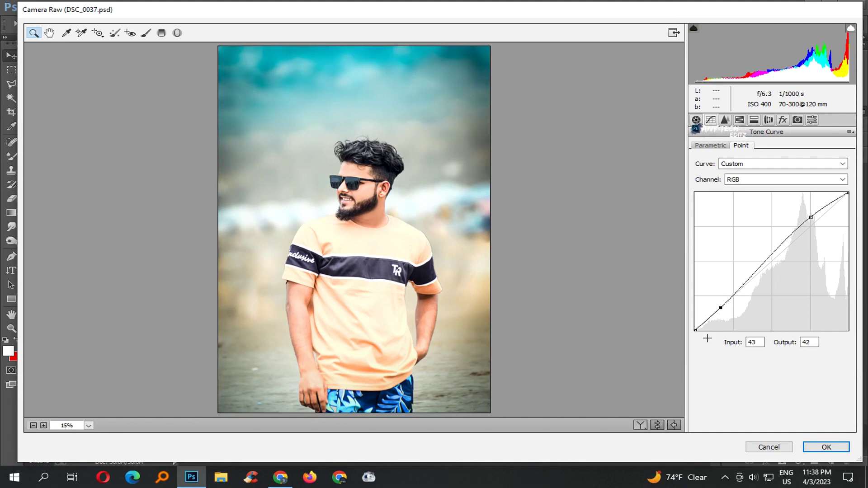
left_click_drag(704, 337, 703, 323)
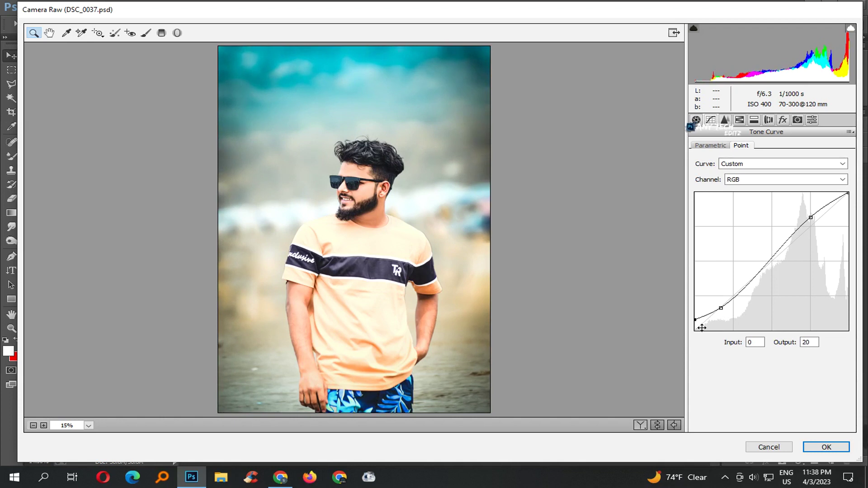
- Lift the Blue curve's black point for bluish shadows and lower Exposure to -0.15
left_click(744, 184)
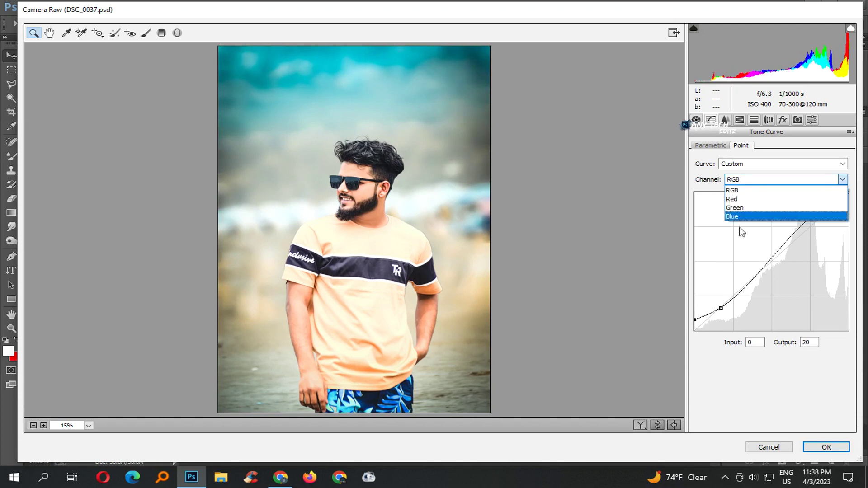
left_click(743, 220)
left_click(818, 220)
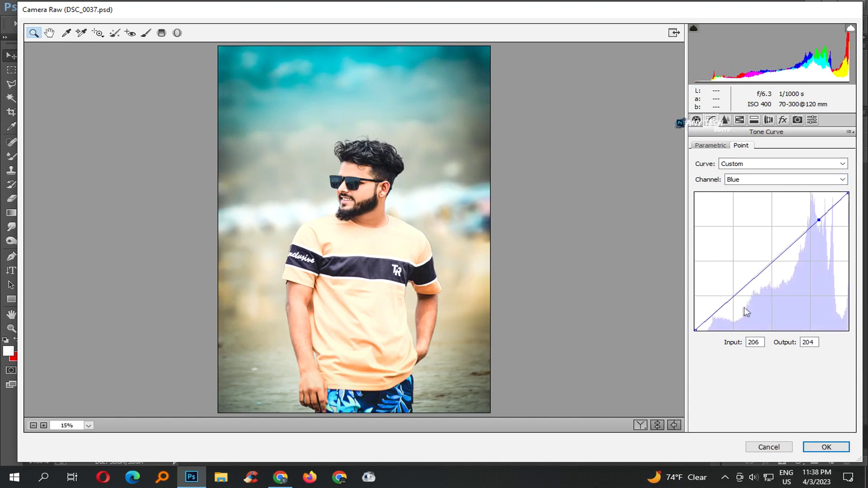
left_click_drag(744, 304, 743, 295)
key("Delete")
left_click_drag(826, 227, 828, 225)
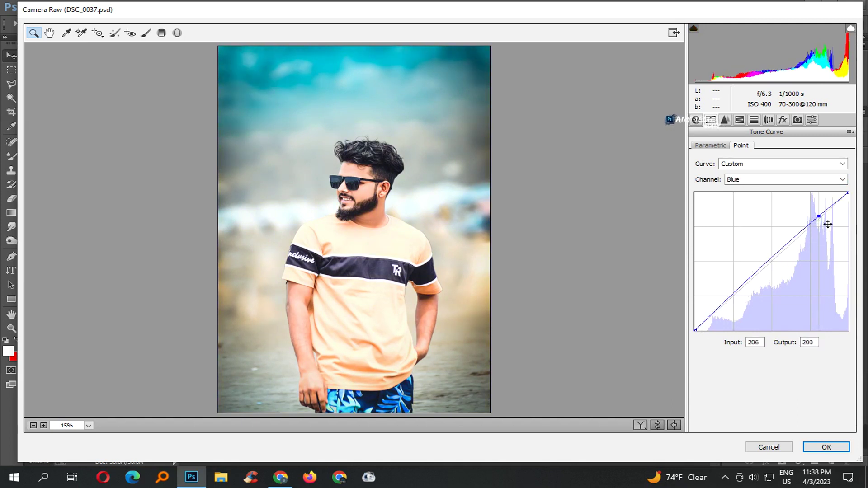
key("Delete")
left_click(733, 293)
left_click_drag(695, 330, 698, 321)
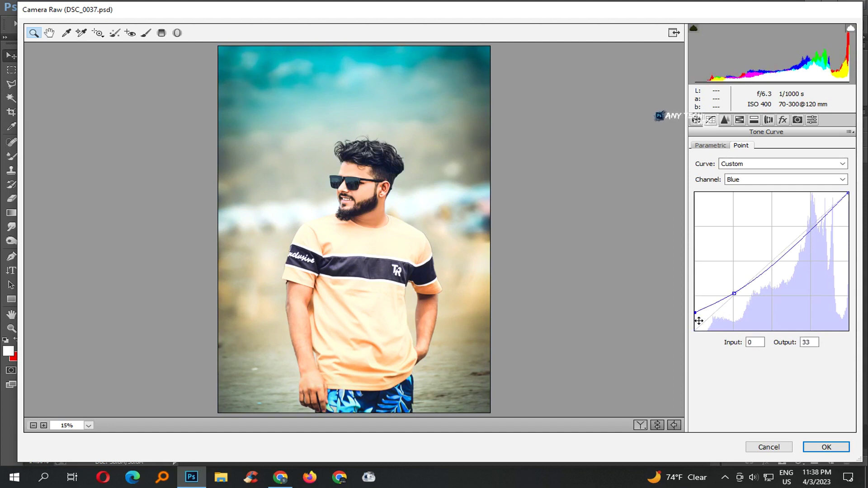
left_click_drag(741, 300, 743, 308)
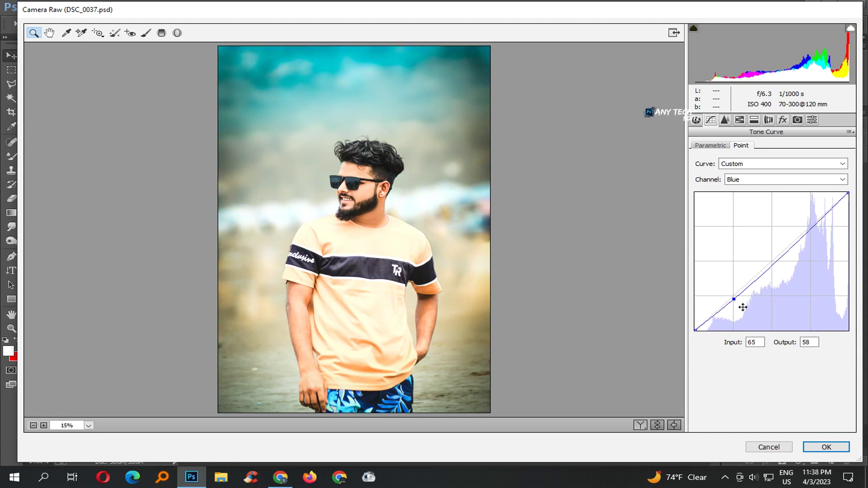
left_click(696, 120)
mouse_move(776, 227)
left_mouse_down()
mouse_move(787, 250)
mouse_move(767, 291)
left_mouse_up()
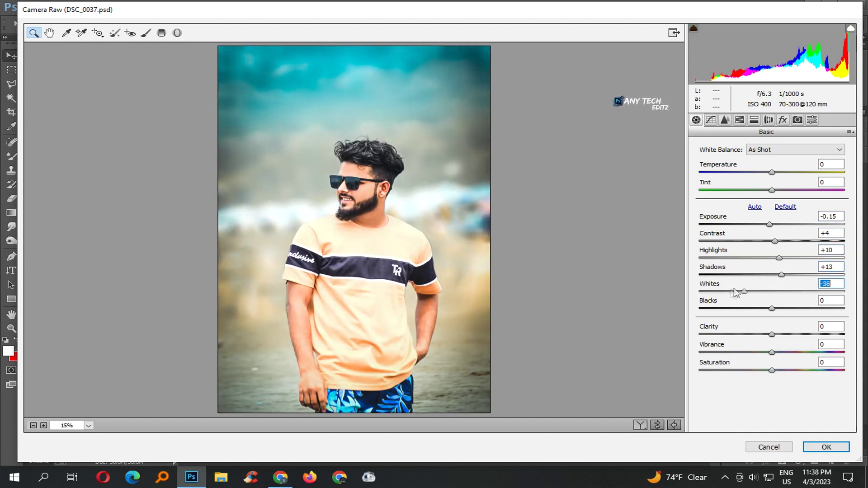
- Apply the Camera Raw grade and zoom in and out to inspect the face
key("Return")
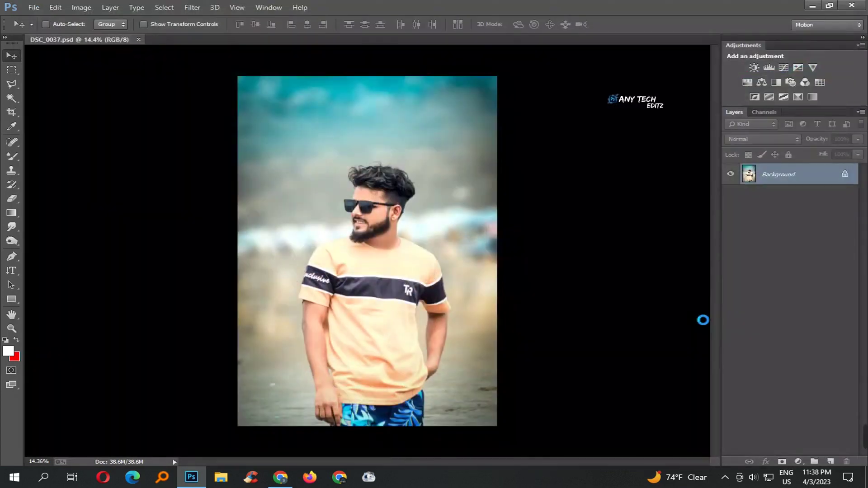
left_click(382, 243)
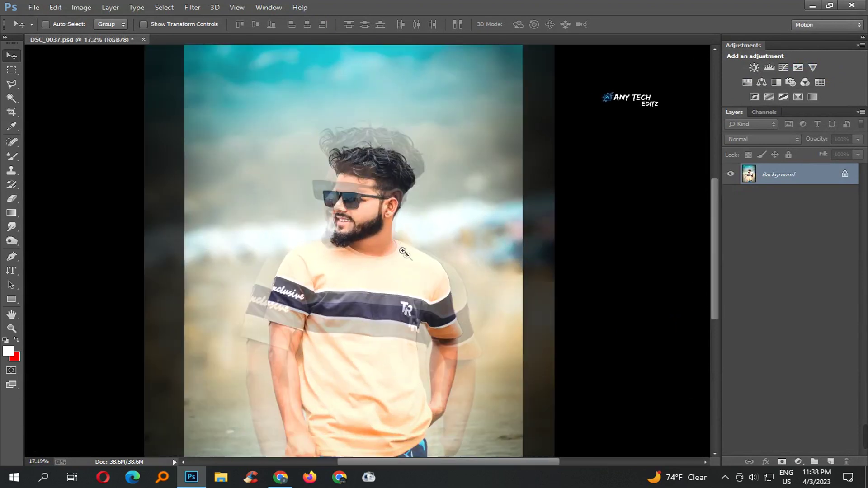
left_click(382, 243, "alt")
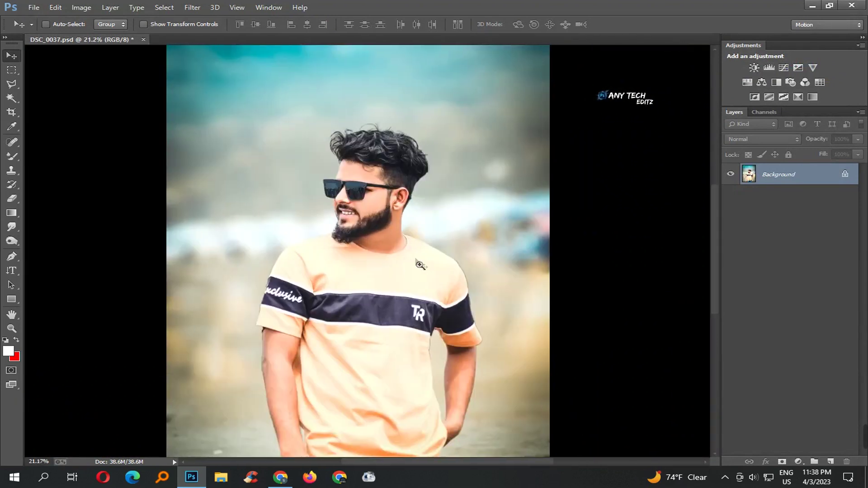
scroll(426, 248, "down", 2)
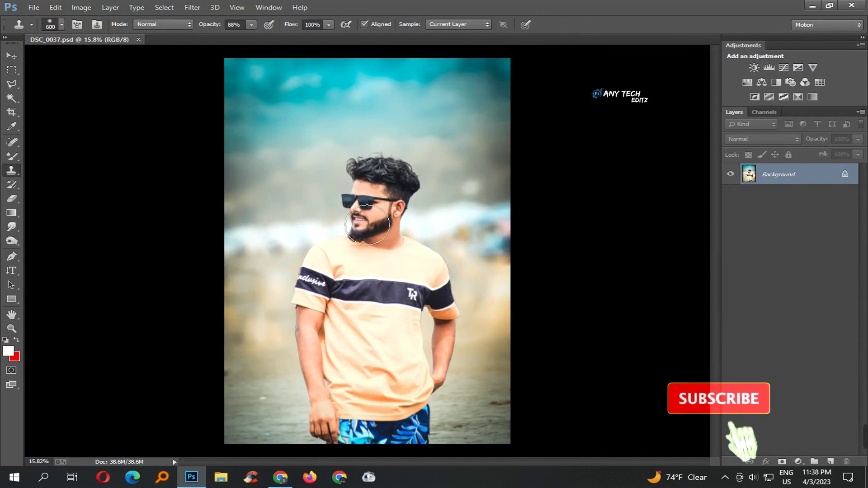
left_click(34, 7)
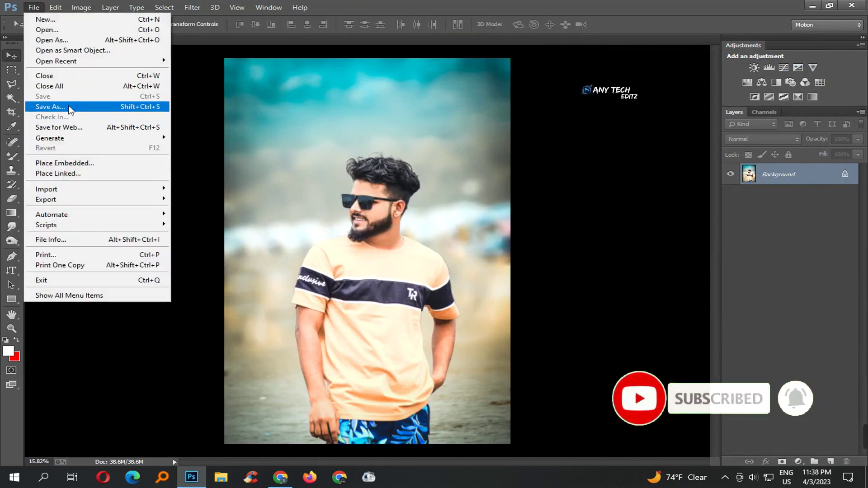
left_click(498, 165)
- Add and hide an empty layer, save DSC_0037.psd with Ctrl+S, then delete the layer
key("ctrl+shift+alt+n")
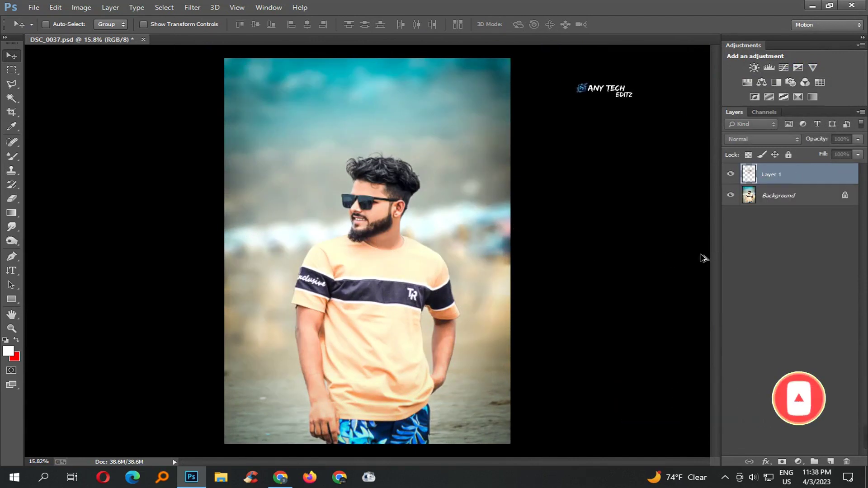
left_click(730, 174)
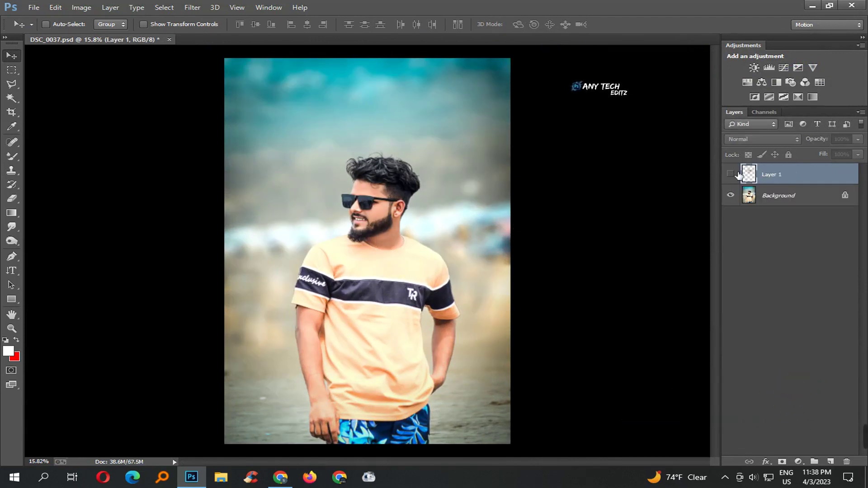
key("ctrl+s")
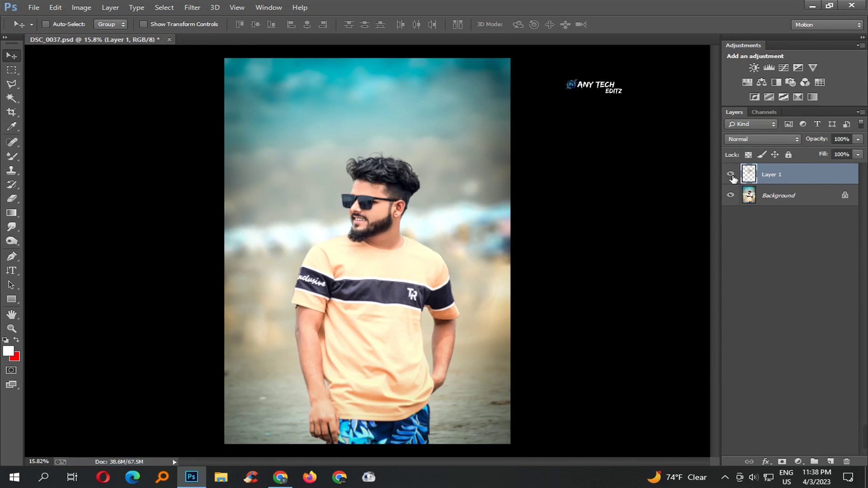
key("Delete")
key("s")
left_click_drag(475, 219, 492, 244)
key("shift+s")
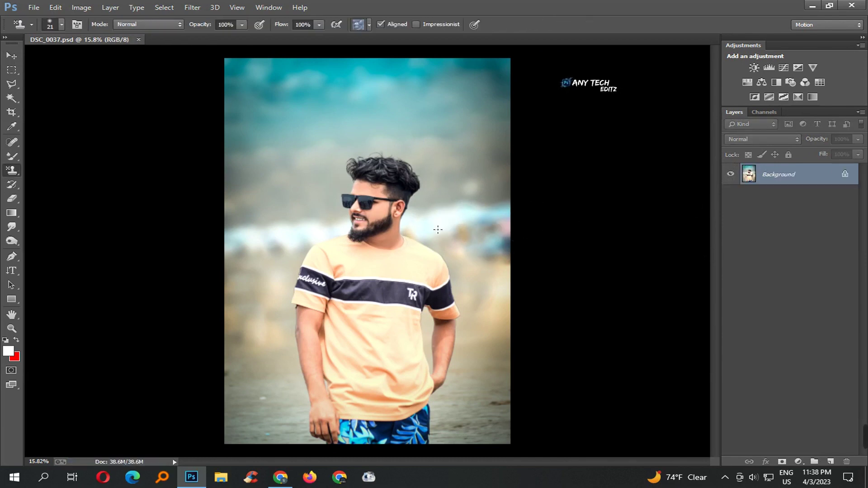
left_click(36, 7)
- Save a copy as DSC_0037 in JPEG format at quality 12 (Maximum)
left_click(59, 108)
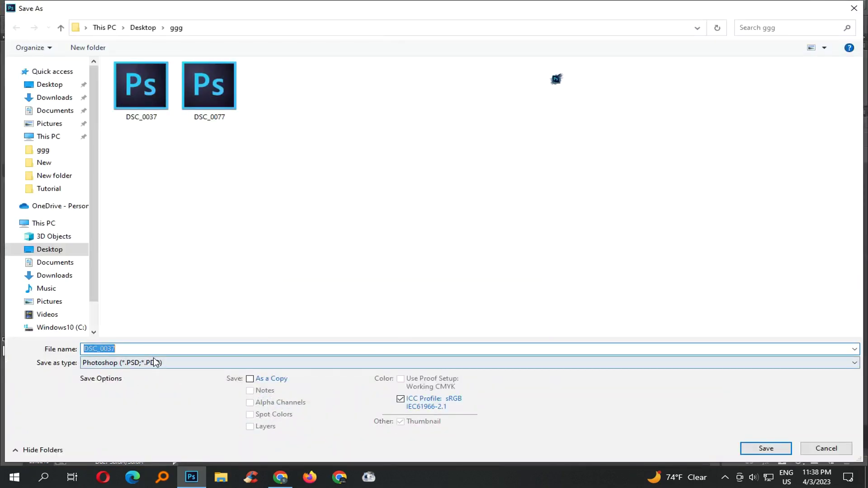
left_click(156, 361)
left_click(136, 254)
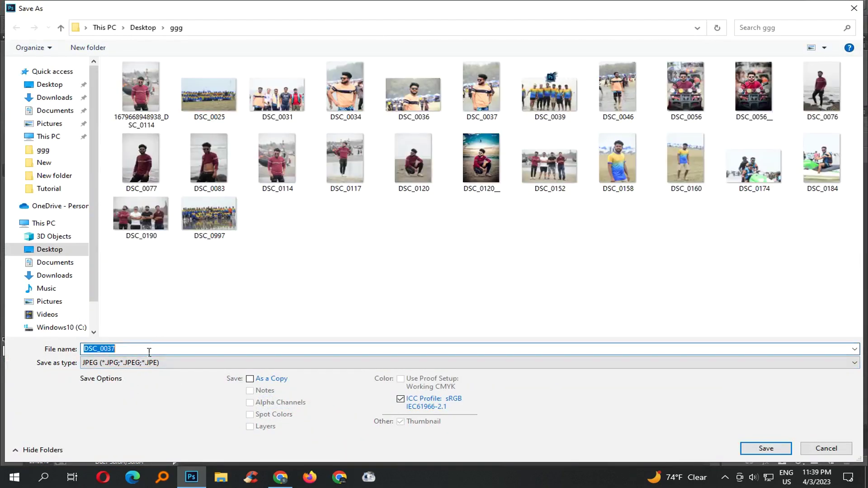
type("_")
key("Return")
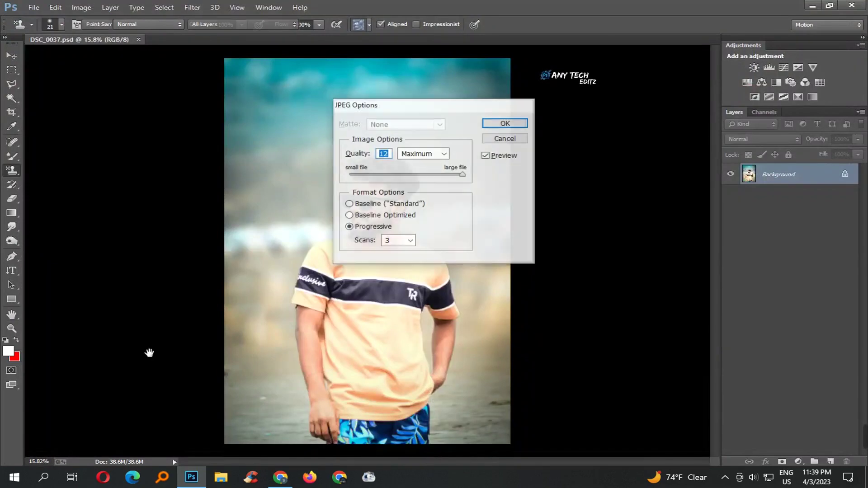
key("Return")
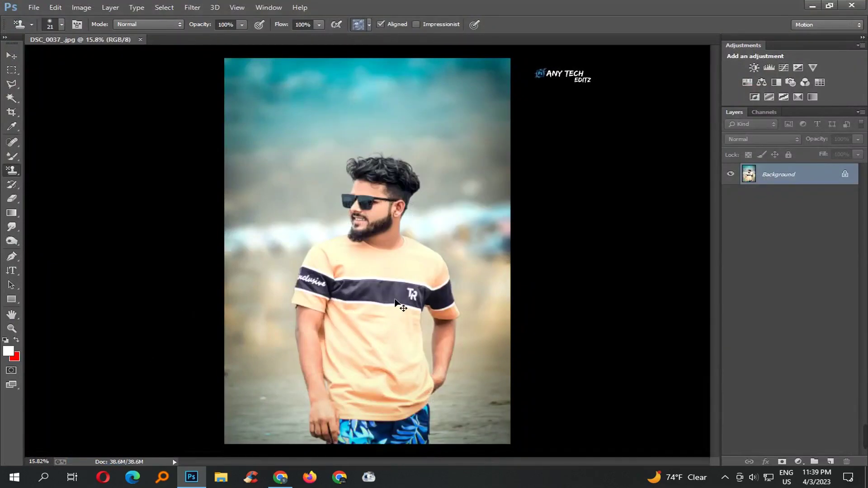